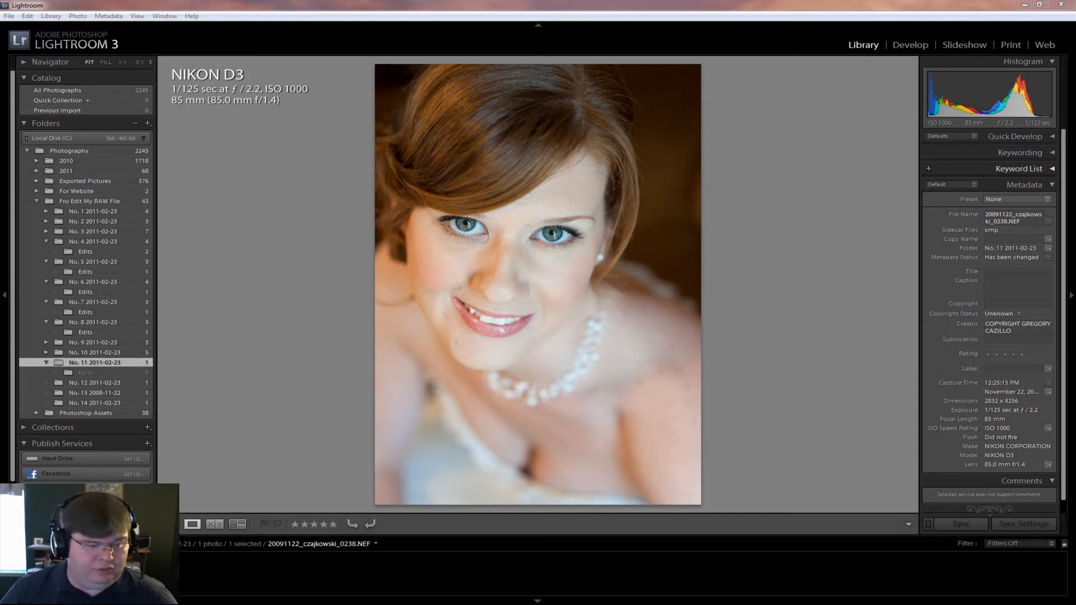
Create a virtual copy of the bride portrait and open it in the Develop module.
{"action": "right_click", "coordinate": [27, 566]}
{"action": "left_click", "coordinate": [82, 464]}
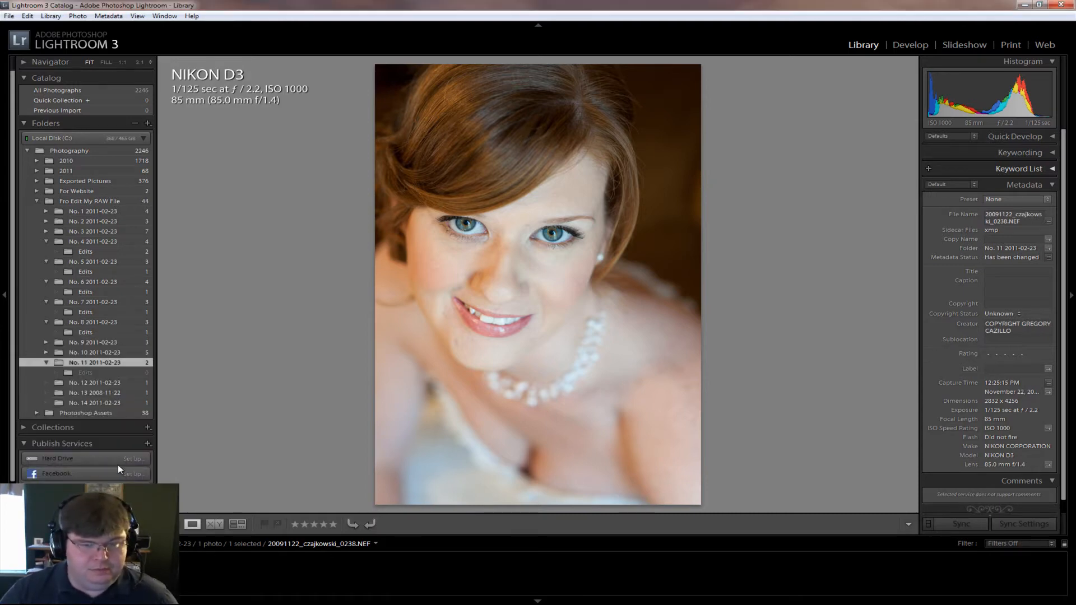
{"action": "left_click", "coordinate": [917, 46]}
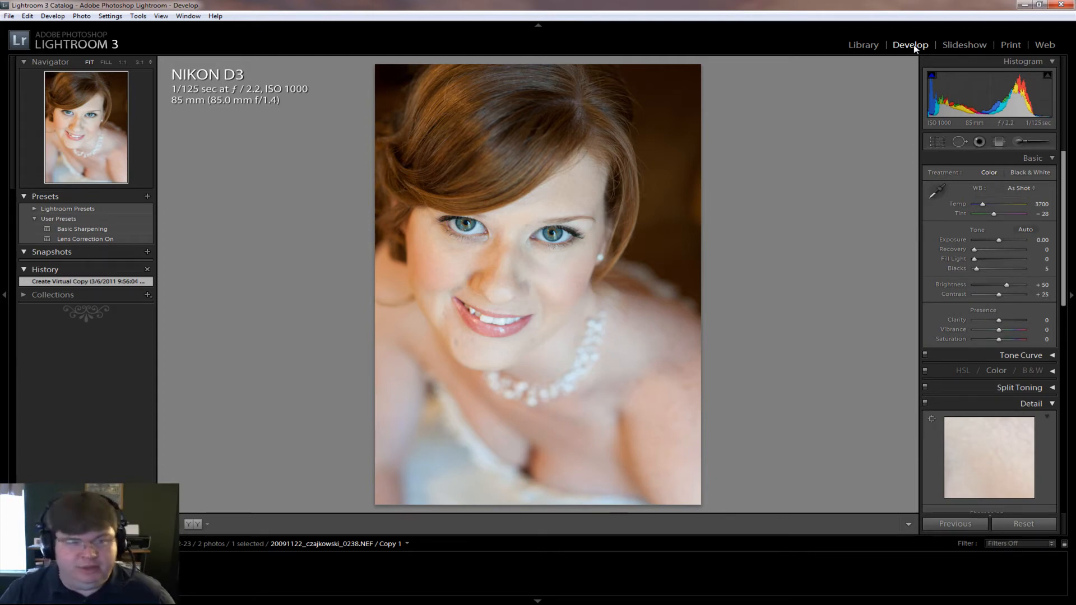
Apply the Basic Sharpening and Lens Correction On user presets to the virtual copy.
{"action": "left_click", "coordinate": [94, 229]}
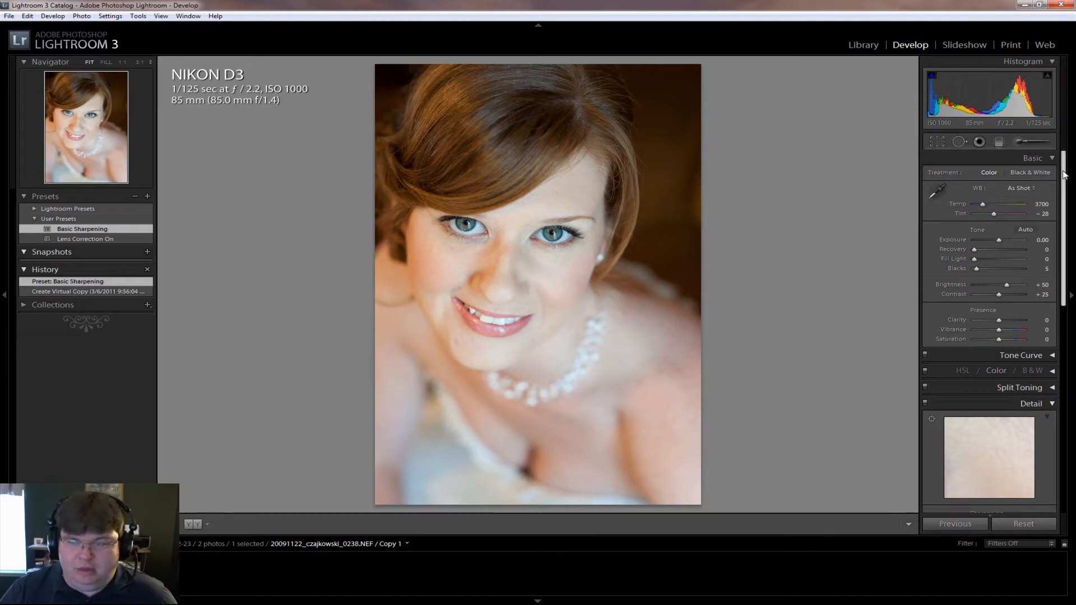
{"action": "scroll", "coordinate": [986, 263], "scroll_direction": "down", "scroll_amount": 5}
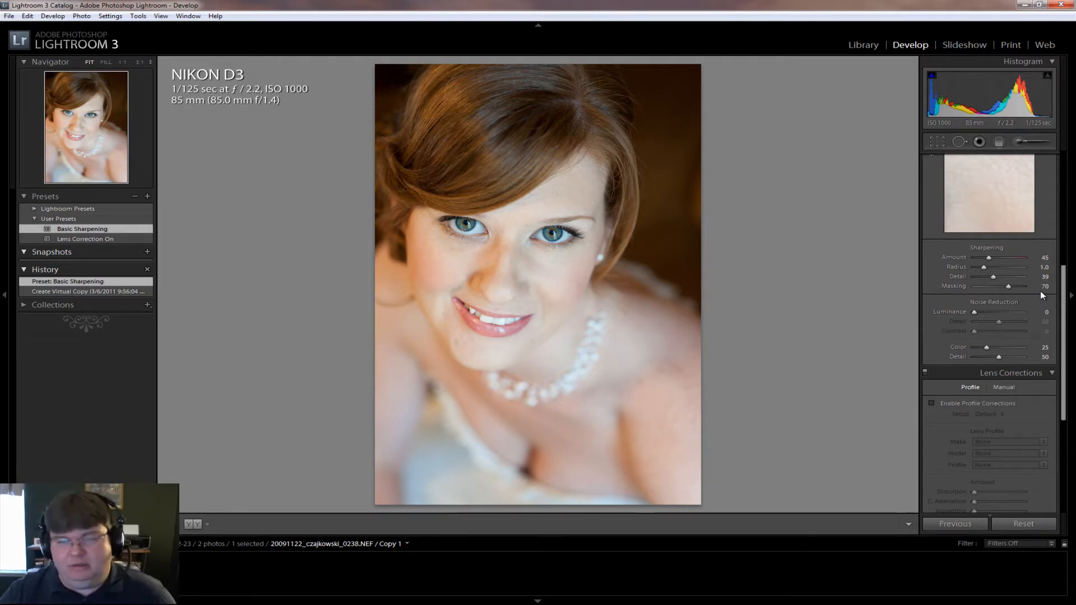
{"action": "left_click", "coordinate": [73, 237]}
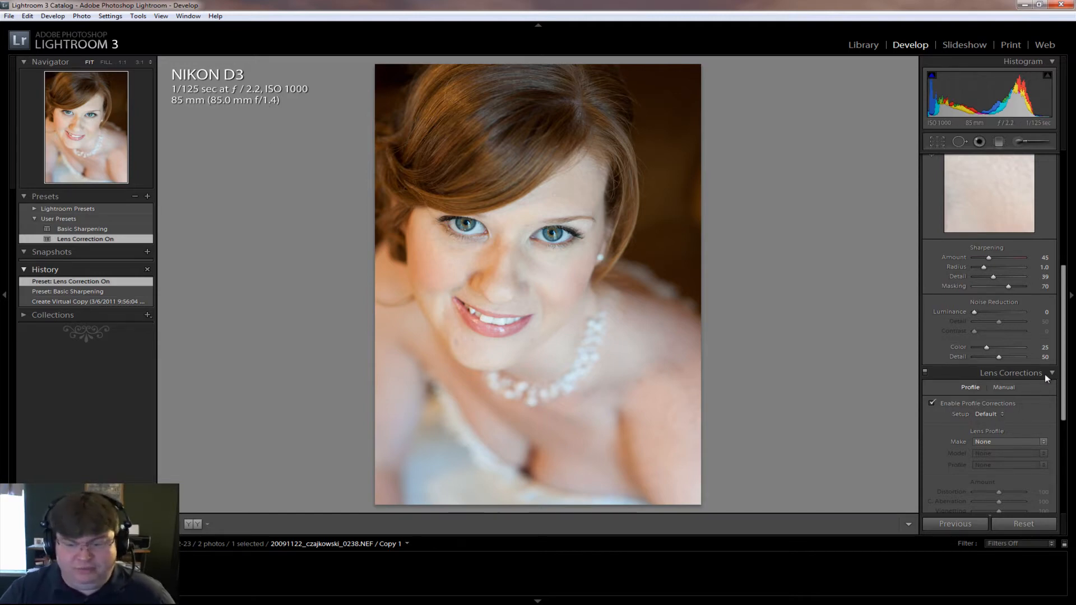
Set the lens profile make to Nikon in the lens corrections.
{"action": "scroll", "coordinate": [1051, 393], "scroll_direction": "down", "scroll_amount": 3}
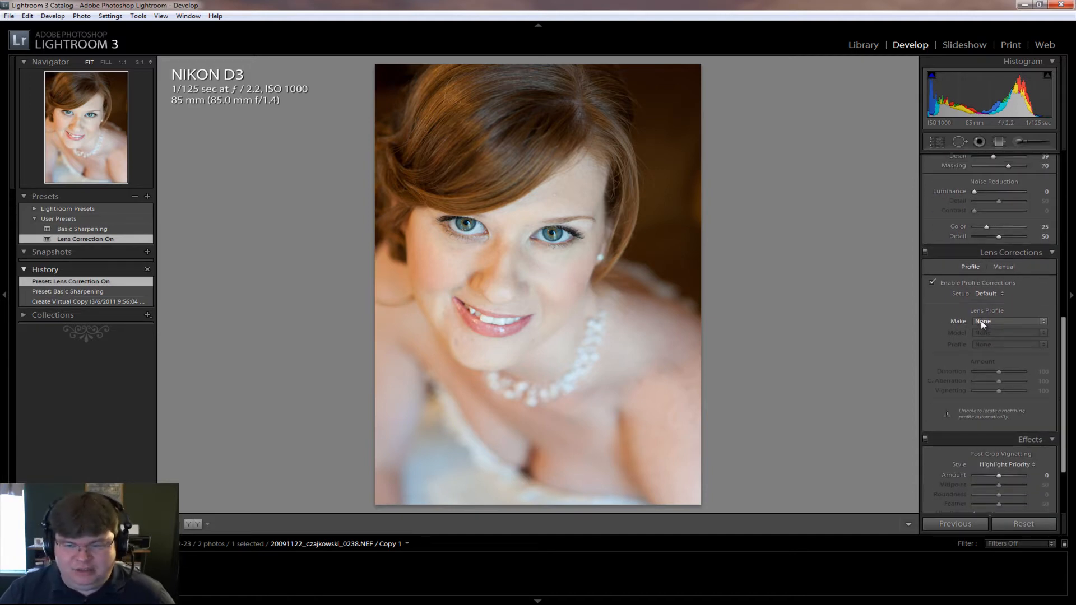
{"action": "left_click", "coordinate": [987, 322]}
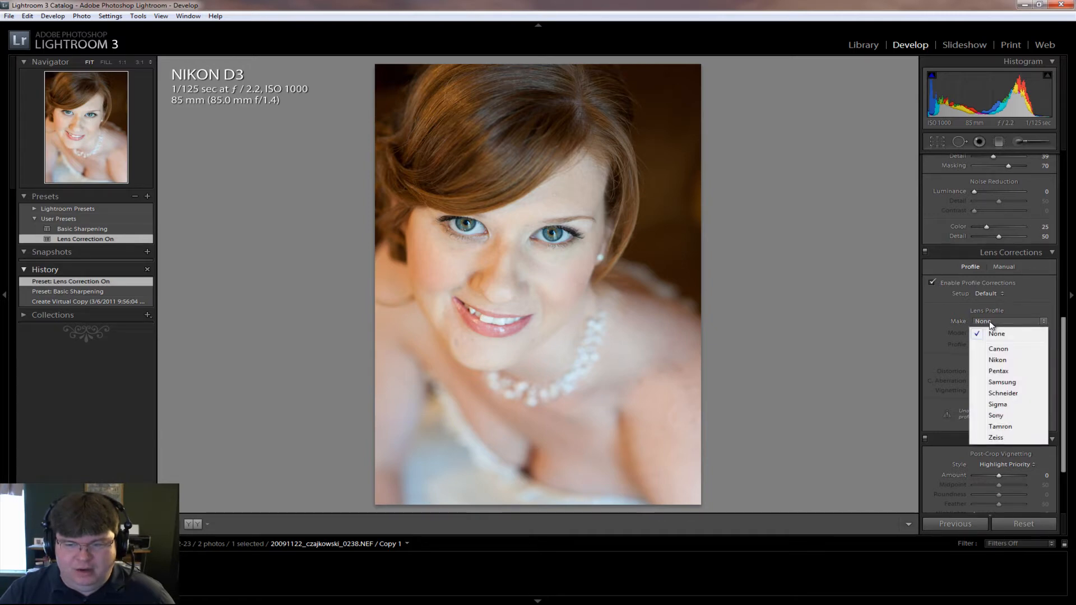
{"action": "left_click", "coordinate": [998, 359]}
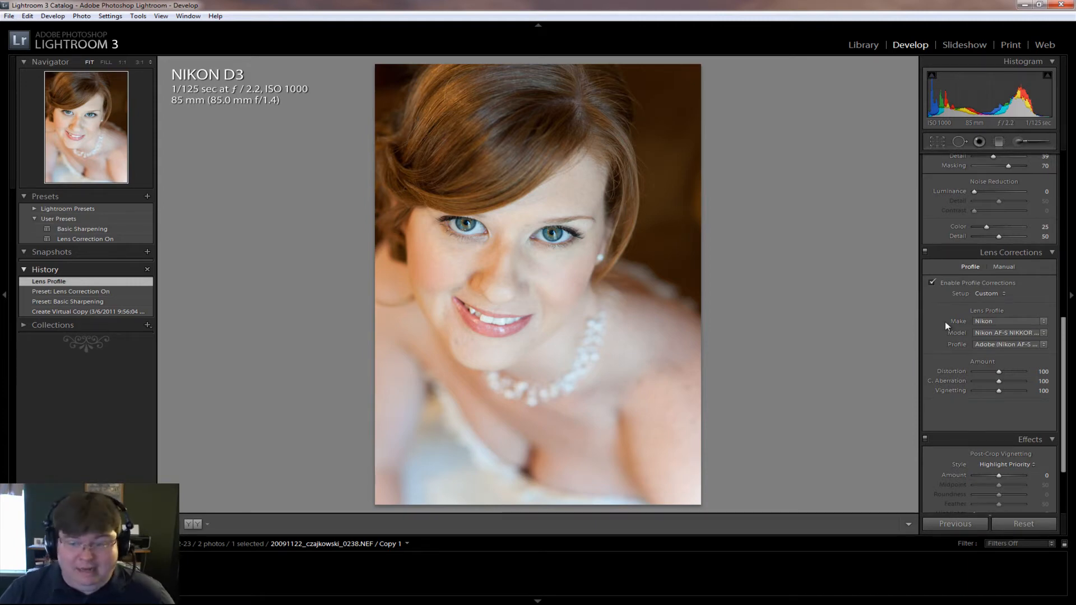
Switch the lens corrections off and back on twice to compare their effect on the portrait.
{"action": "left_click", "coordinate": [925, 251]}
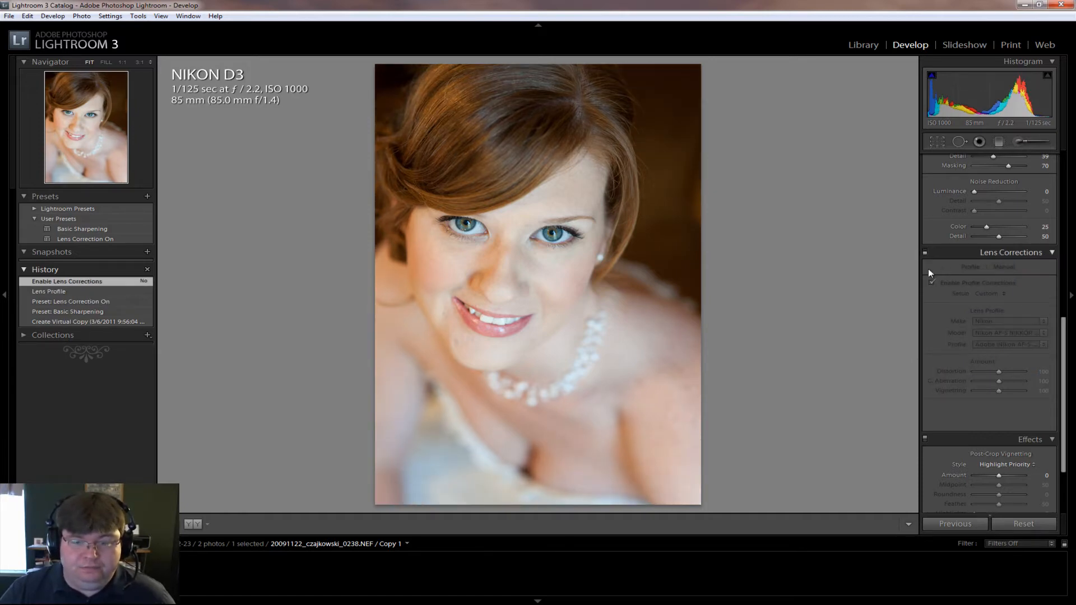
{"action": "left_click", "coordinate": [925, 253]}
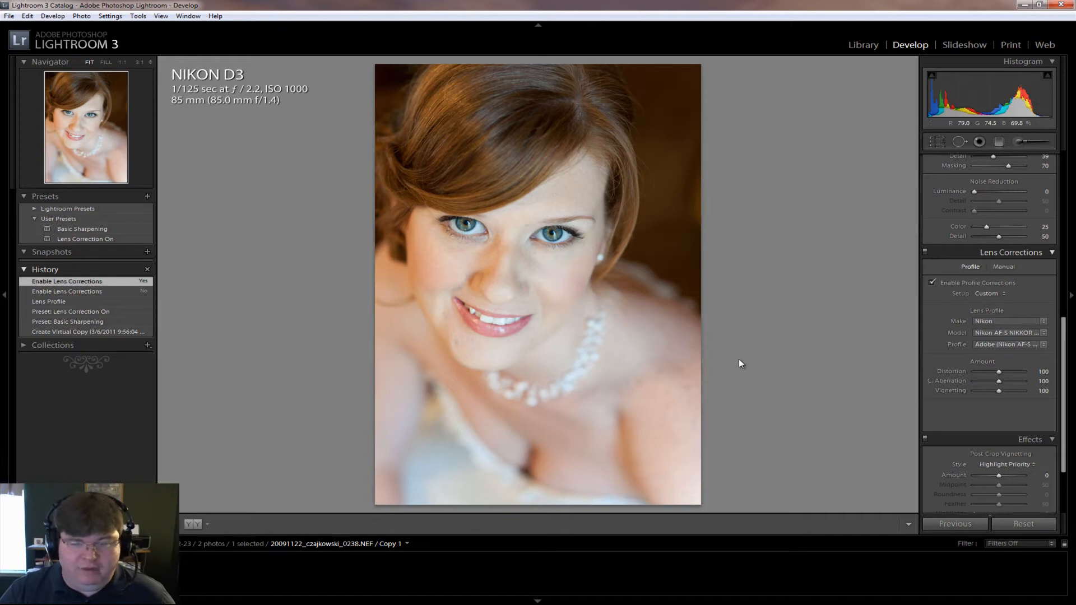
{"action": "left_click", "coordinate": [925, 252]}
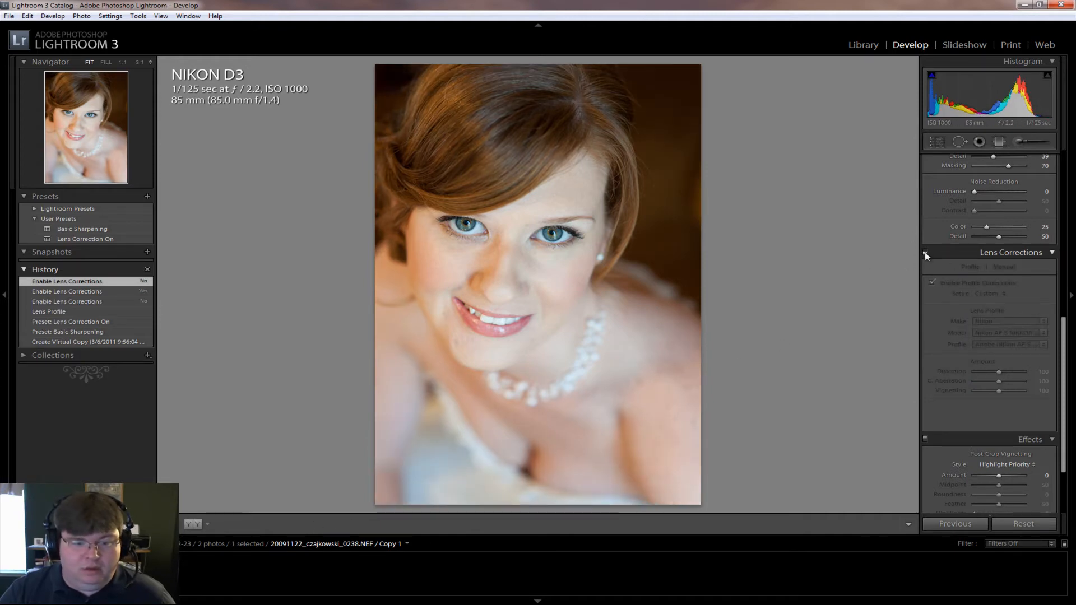
{"action": "left_click", "coordinate": [925, 253]}
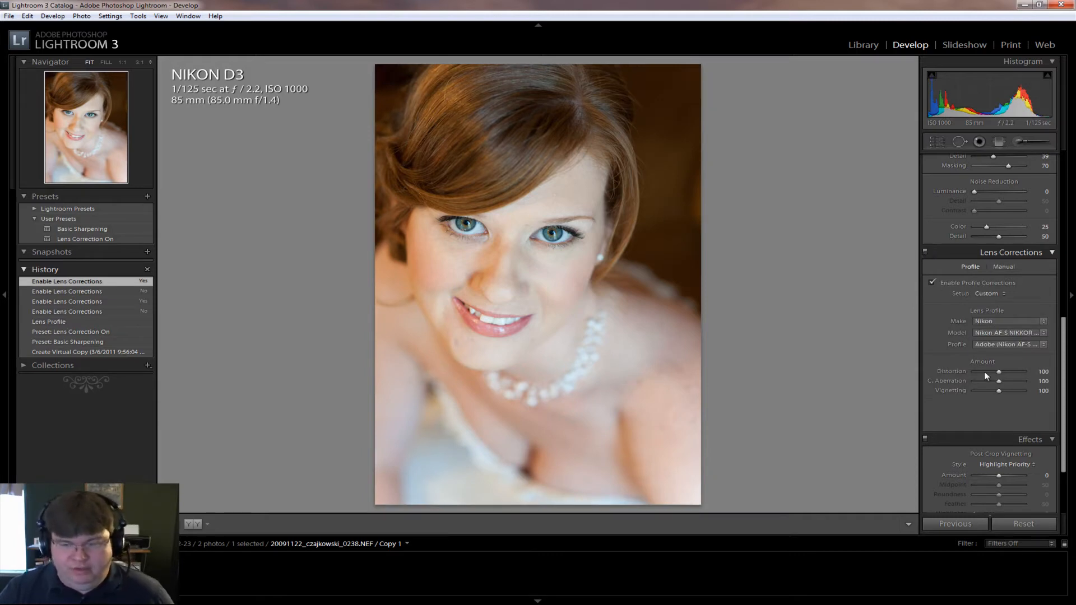
Warm up the portrait by setting the white balance temperature to 4200.
{"action": "left_click_drag", "start_coordinate": [1063, 373], "coordinate": [1041, 177]}
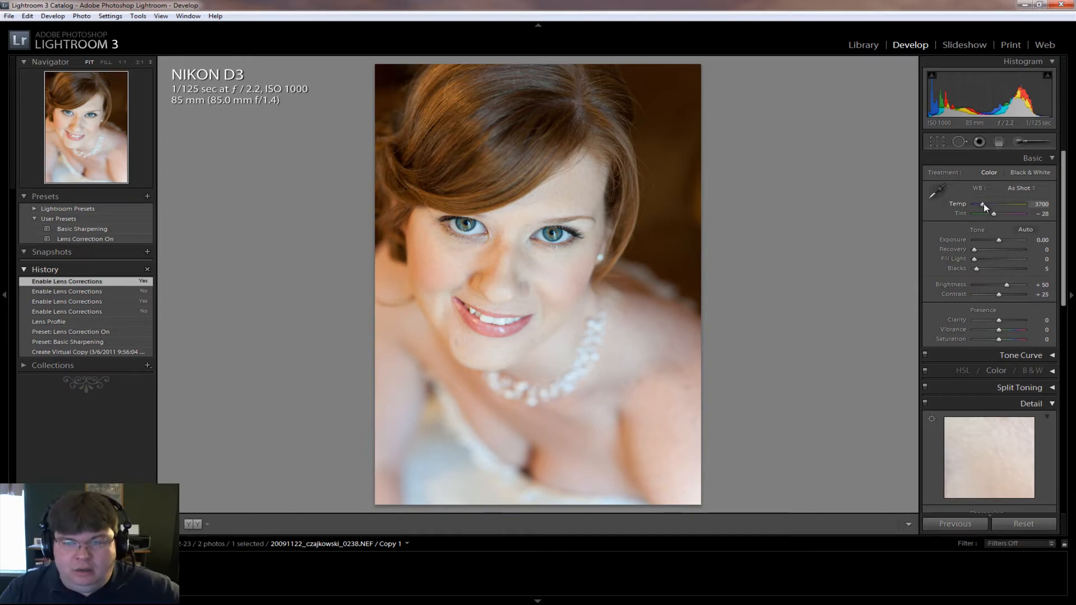
{"action": "left_click_drag", "start_coordinate": [984, 203], "coordinate": [987, 204]}
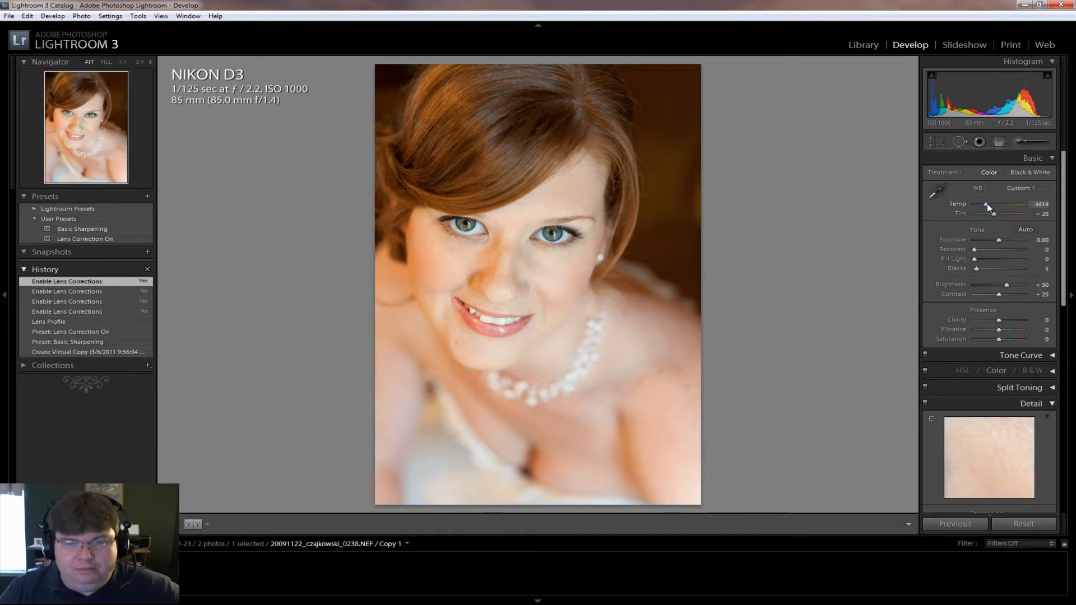
{"action": "left_click", "coordinate": [1039, 203]}
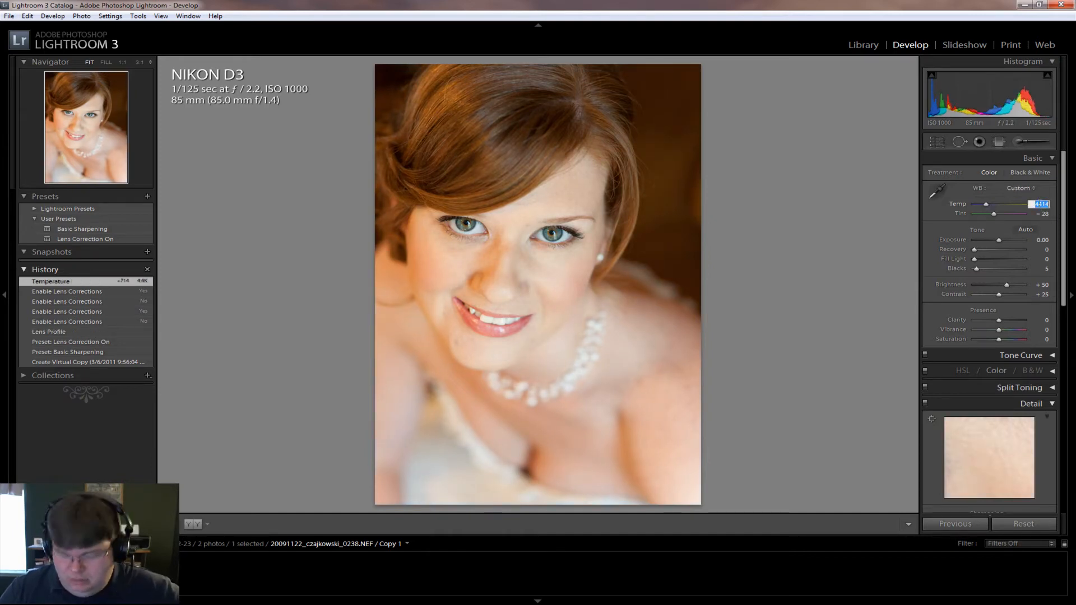
{"action": "type", "text": "4200"}
{"action": "key", "text": "Return"}
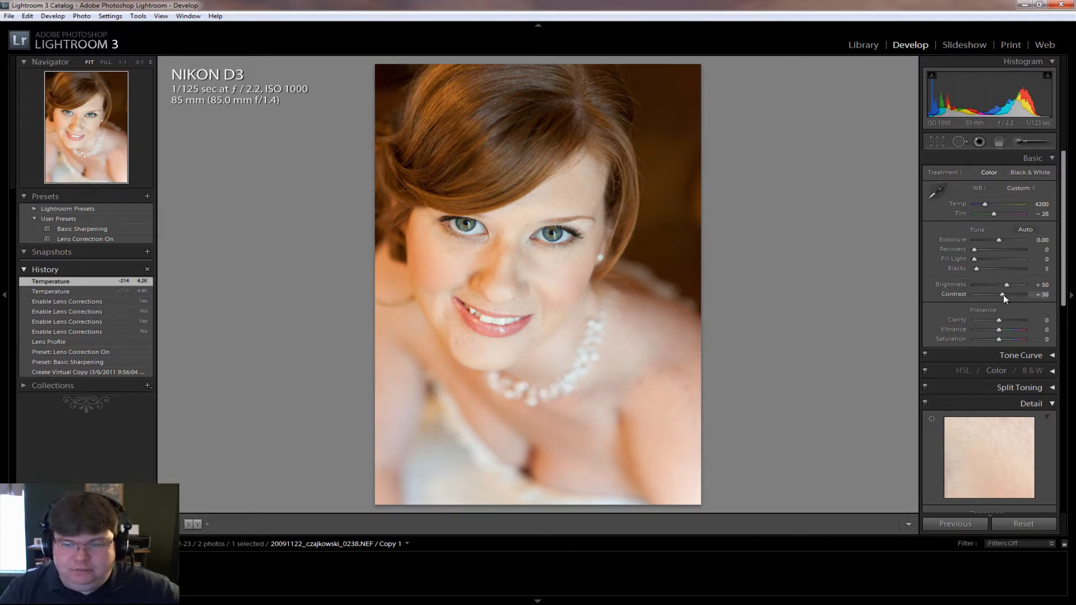
Raise the portrait's contrast to +50 and set its clarity to +35.
{"action": "left_click_drag", "start_coordinate": [1003, 295], "coordinate": [1007, 296]}
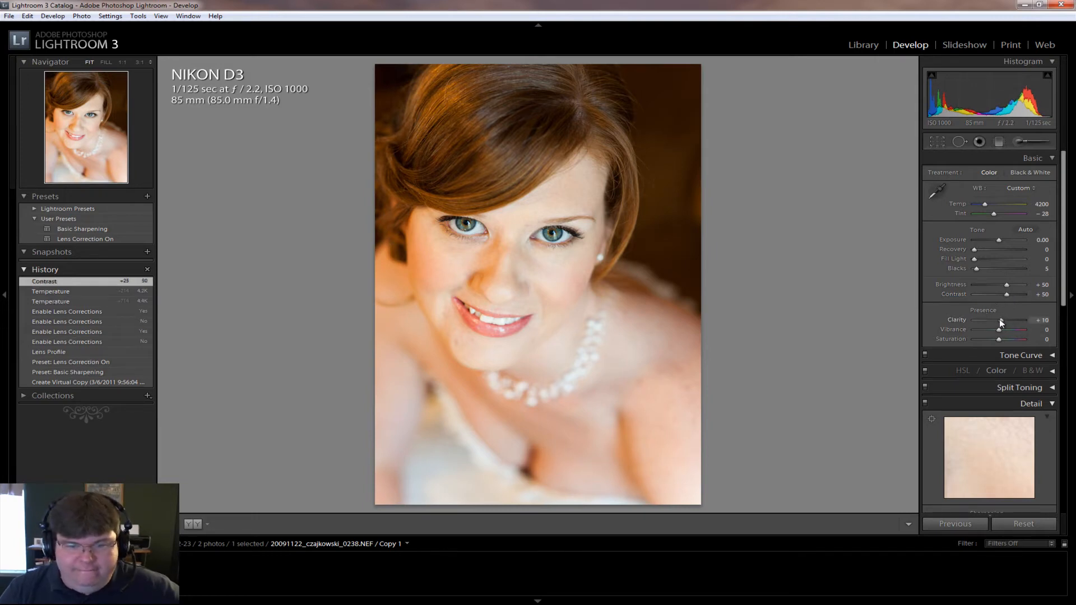
{"action": "left_click_drag", "start_coordinate": [1004, 320], "coordinate": [1006, 320]}
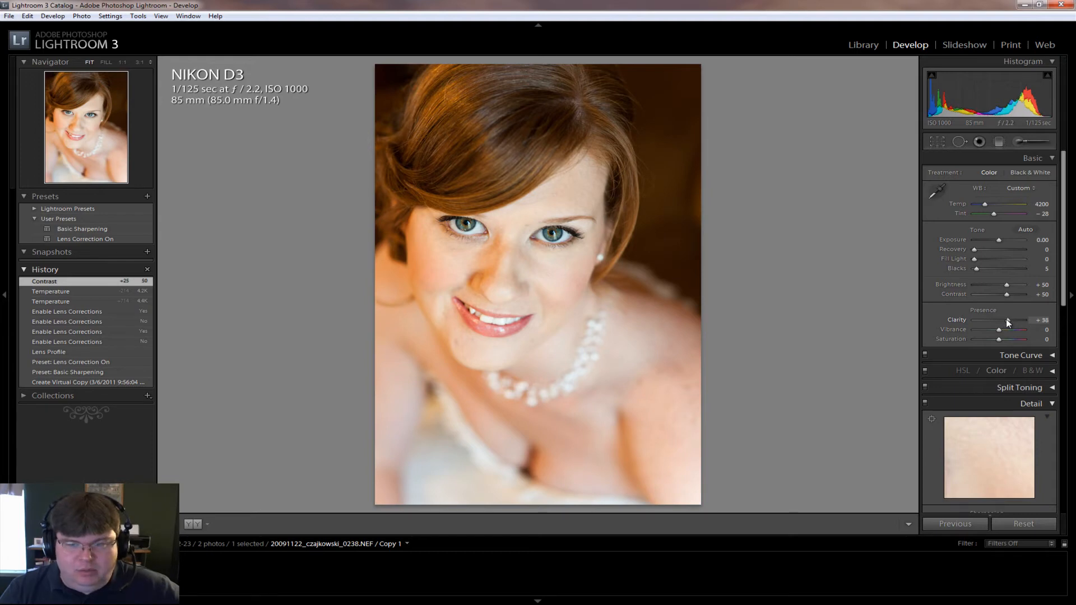
{"action": "left_click_drag", "start_coordinate": [1007, 319], "coordinate": [1004, 318]}
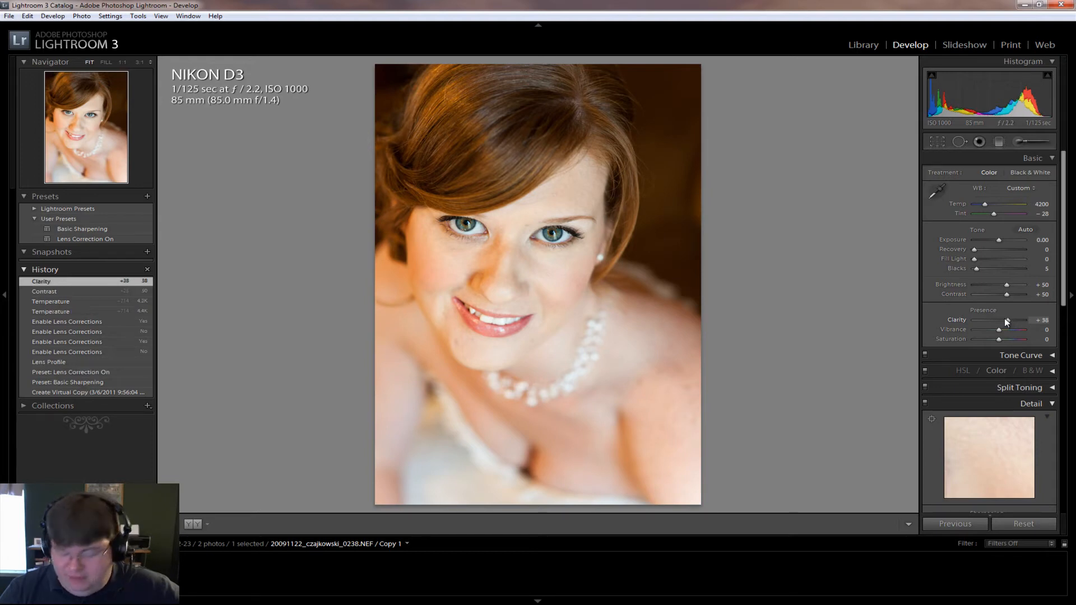
{"action": "left_click", "coordinate": [1038, 320]}
{"action": "type", "text": "35"}
{"action": "key", "text": "Return"}
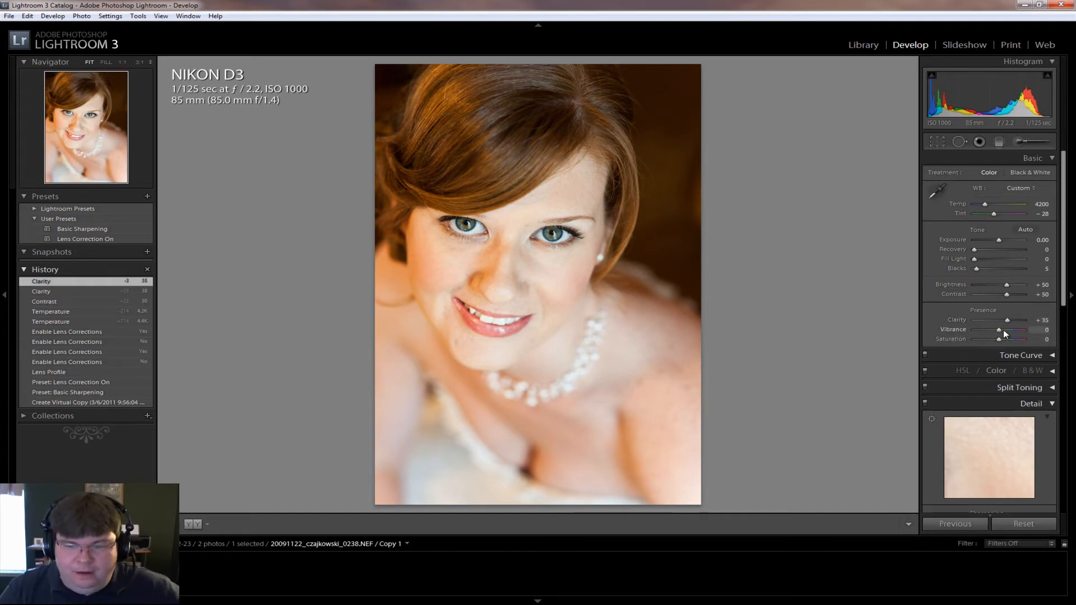
Try vibrance at its maximum of +100, and settle on +20 for the portrait.
{"action": "left_click_drag", "start_coordinate": [1000, 330], "coordinate": [1029, 334]}
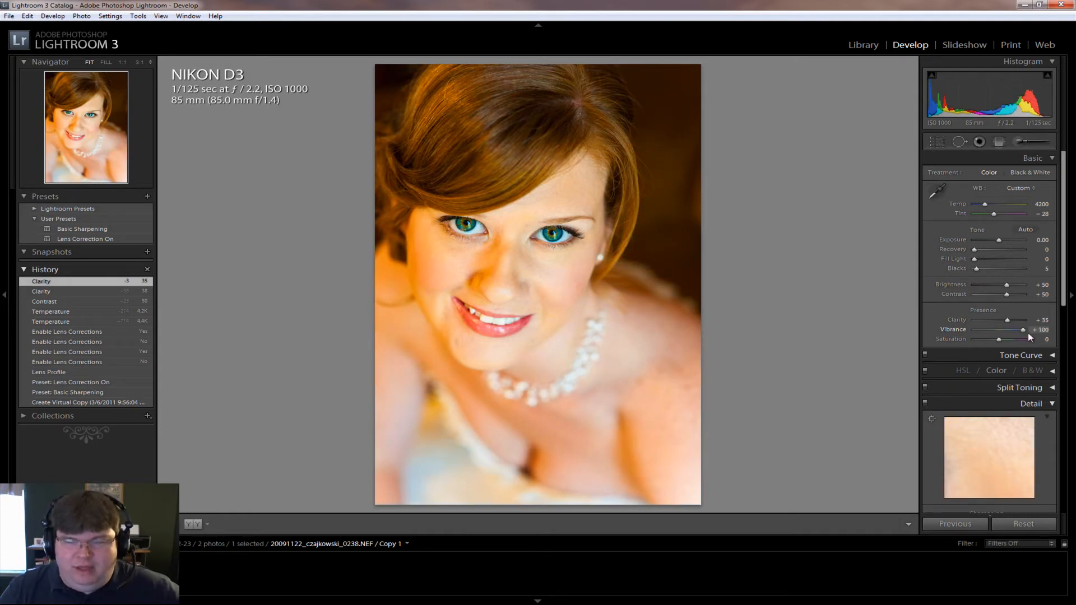
{"action": "left_click_drag", "start_coordinate": [1013, 338], "coordinate": [1007, 338]}
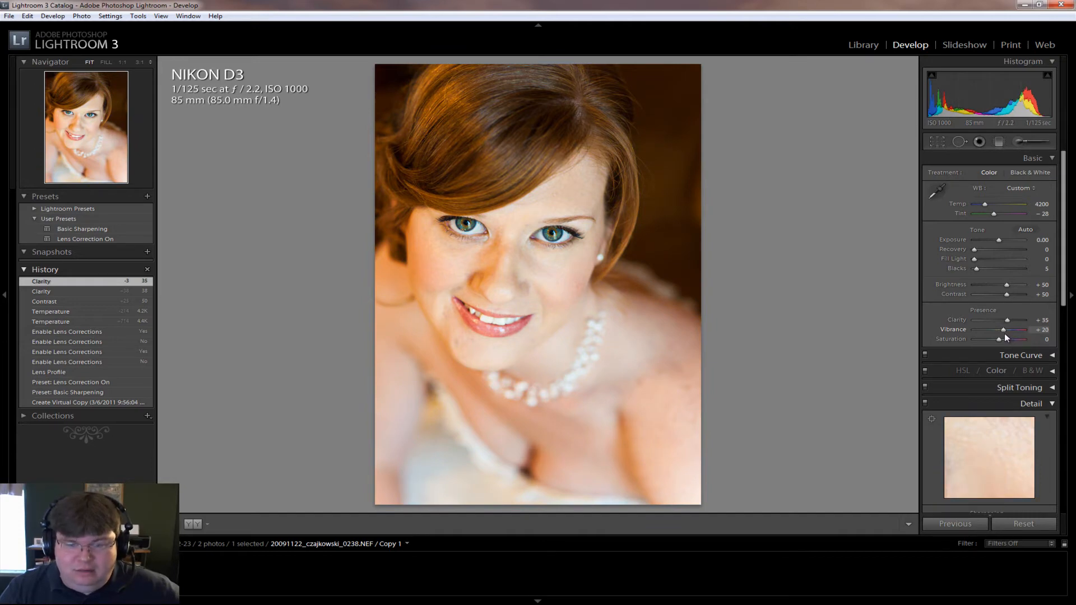
{"action": "left_click_drag", "start_coordinate": [1005, 333], "coordinate": [1007, 333]}
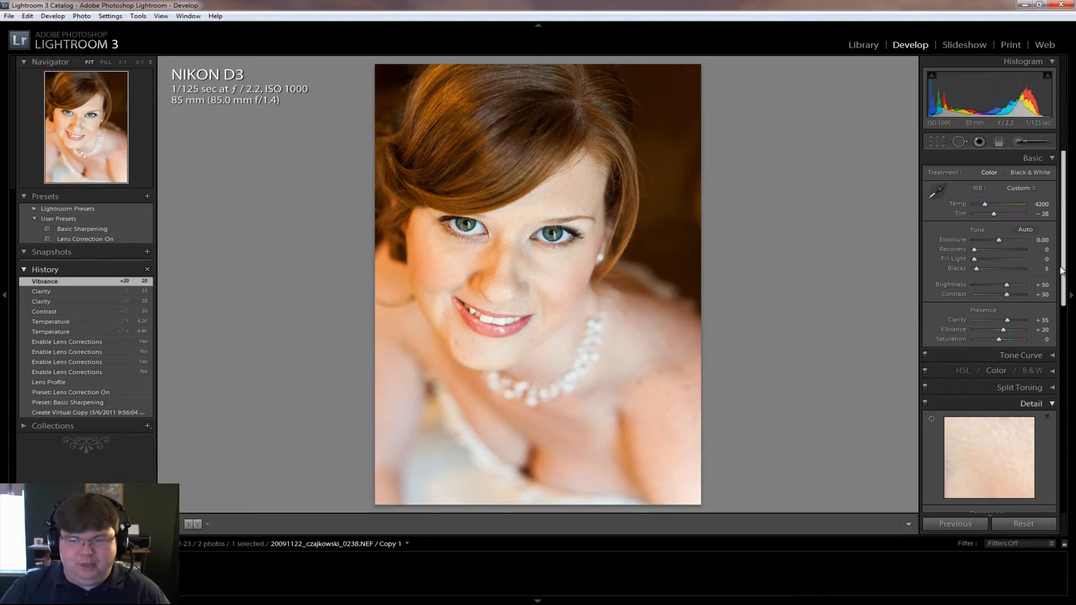
Set up the Adjustment Brush for the eyes with brightness 25, and check the brush's tint colour.
{"action": "left_click_drag", "start_coordinate": [1064, 271], "coordinate": [1066, 324]}
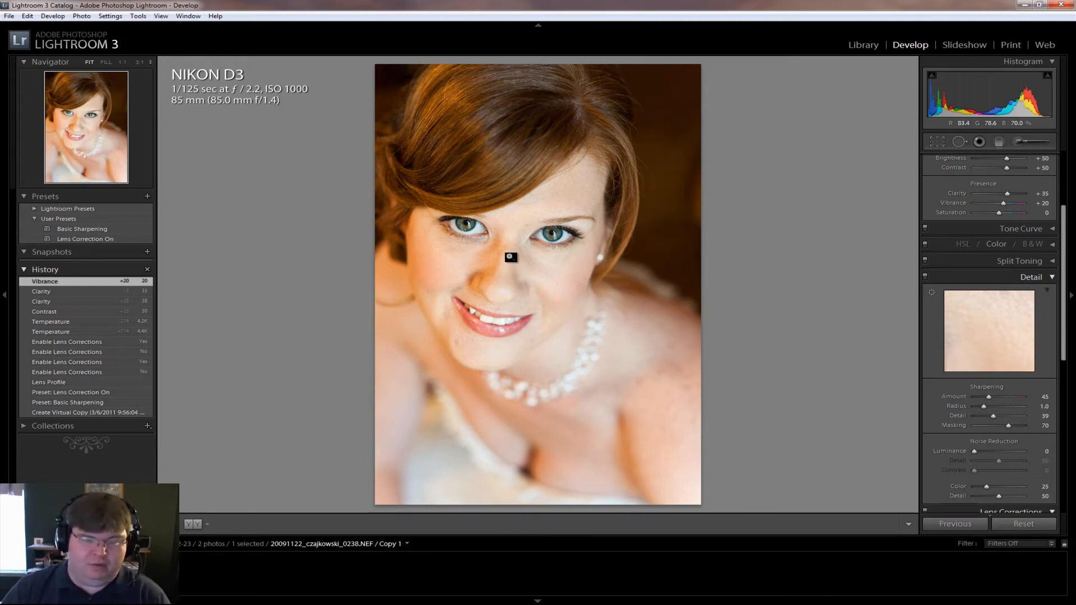
{"action": "left_click", "coordinate": [484, 294]}
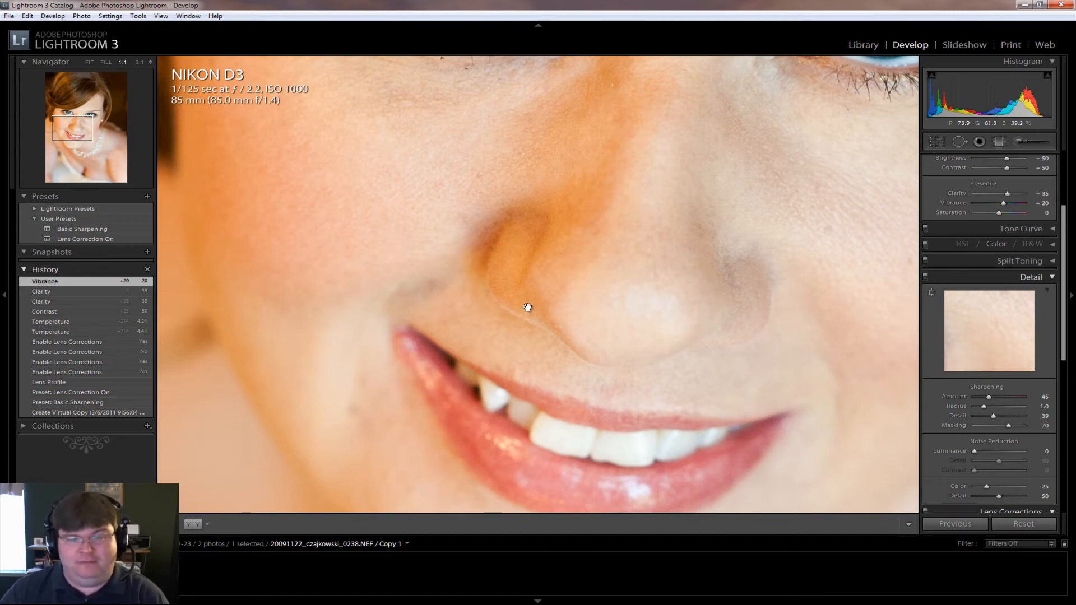
{"action": "left_click", "coordinate": [603, 296]}
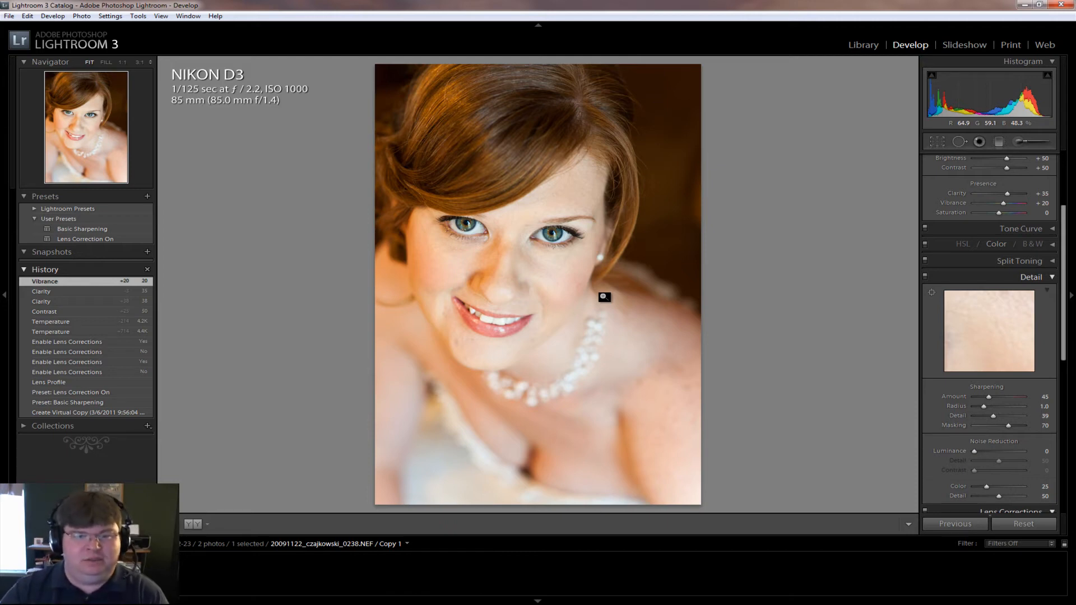
{"action": "left_click", "coordinate": [532, 235]}
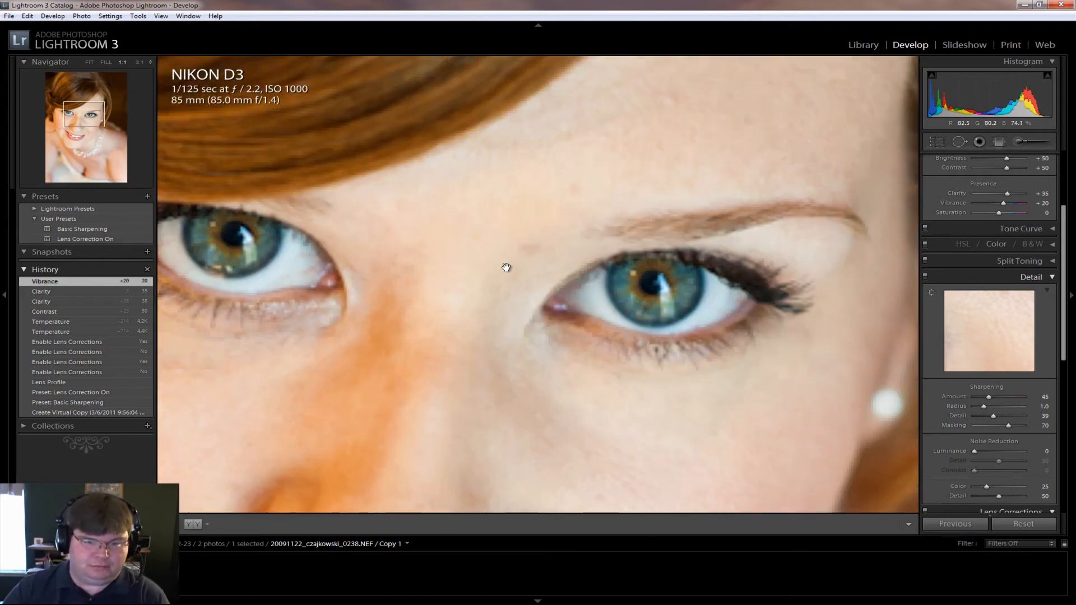
{"action": "left_click_drag", "start_coordinate": [504, 266], "coordinate": [588, 279]}
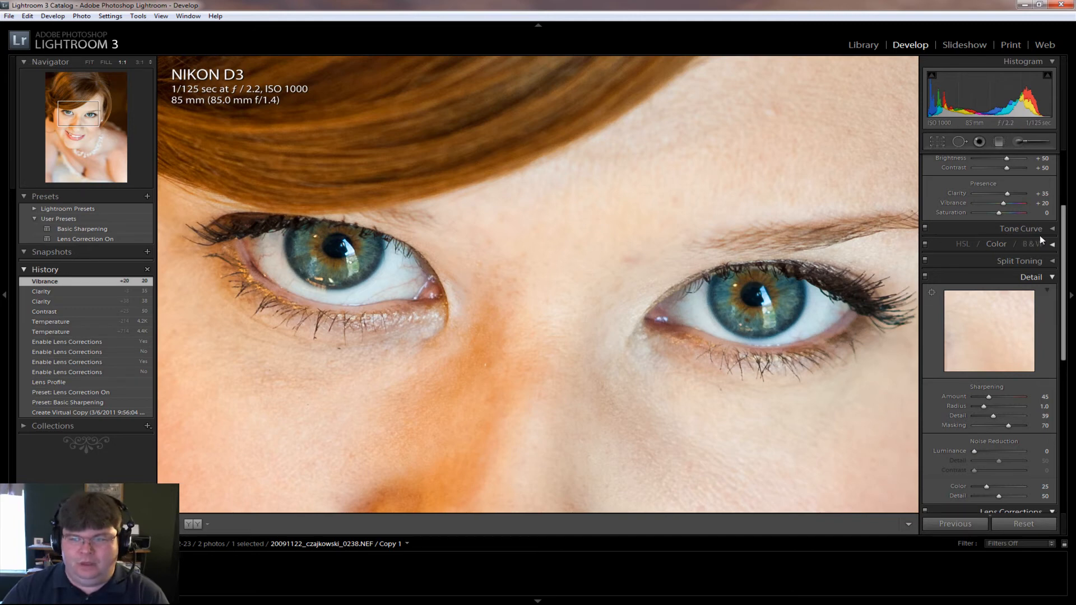
{"action": "left_click_drag", "start_coordinate": [1063, 236], "coordinate": [1059, 129]}
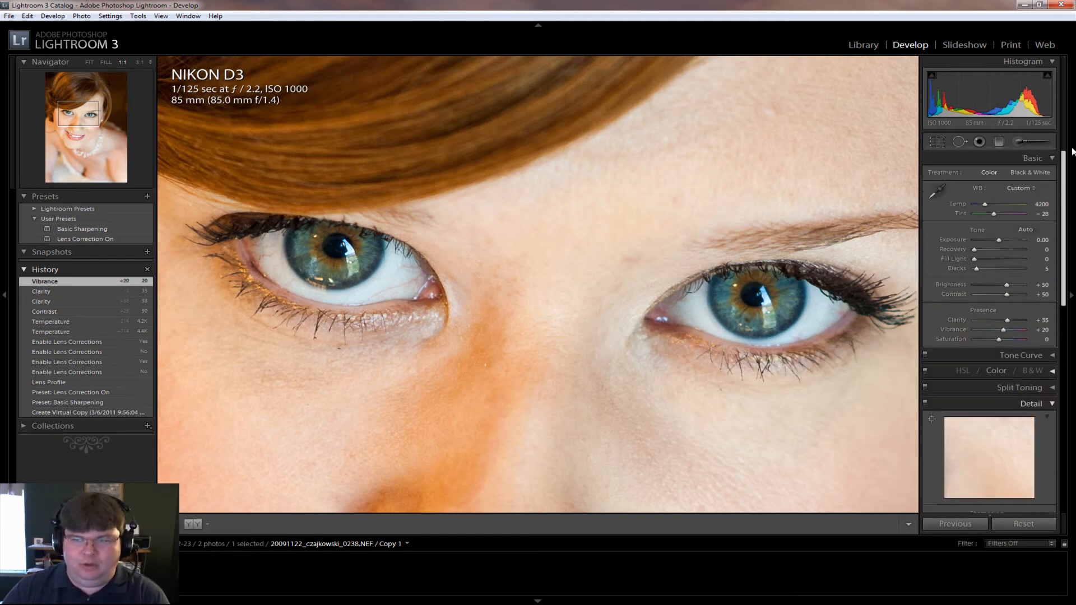
{"action": "left_click", "coordinate": [1023, 143]}
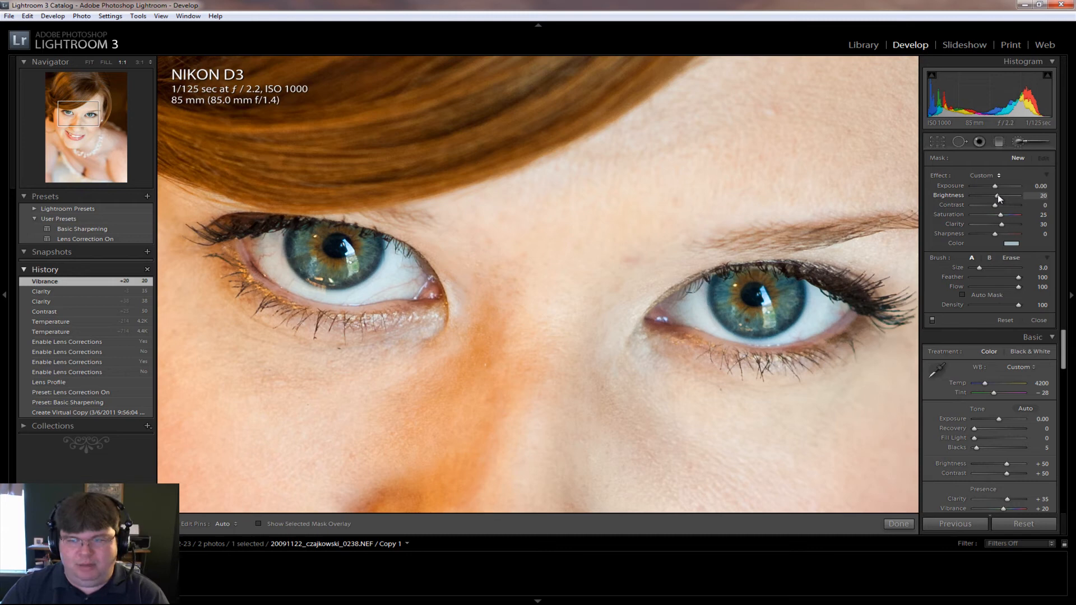
{"action": "left_click", "coordinate": [1038, 196]}
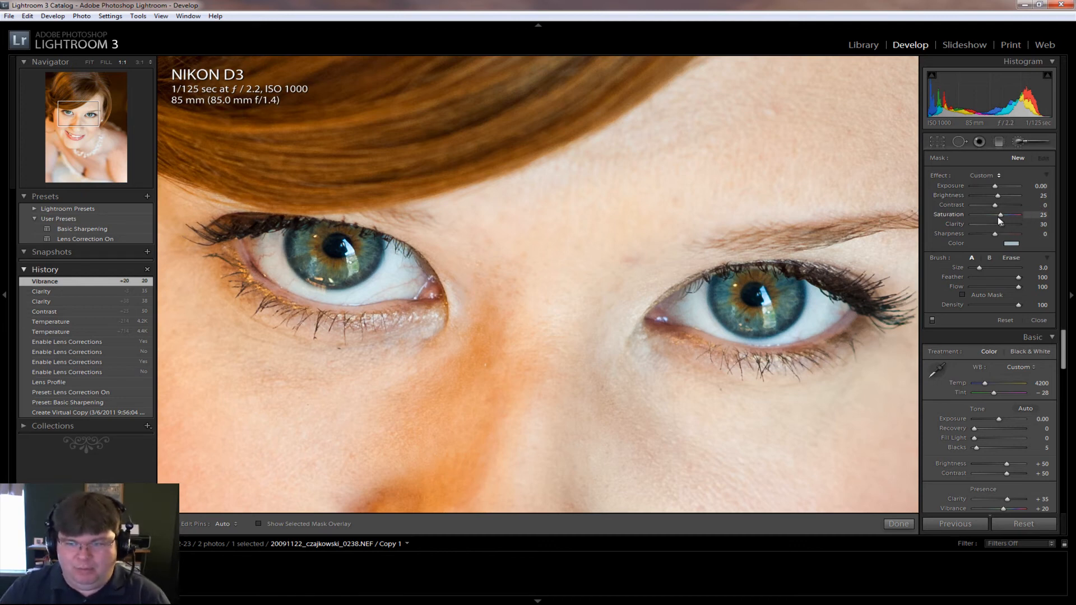
{"action": "left_click", "coordinate": [1011, 243]}
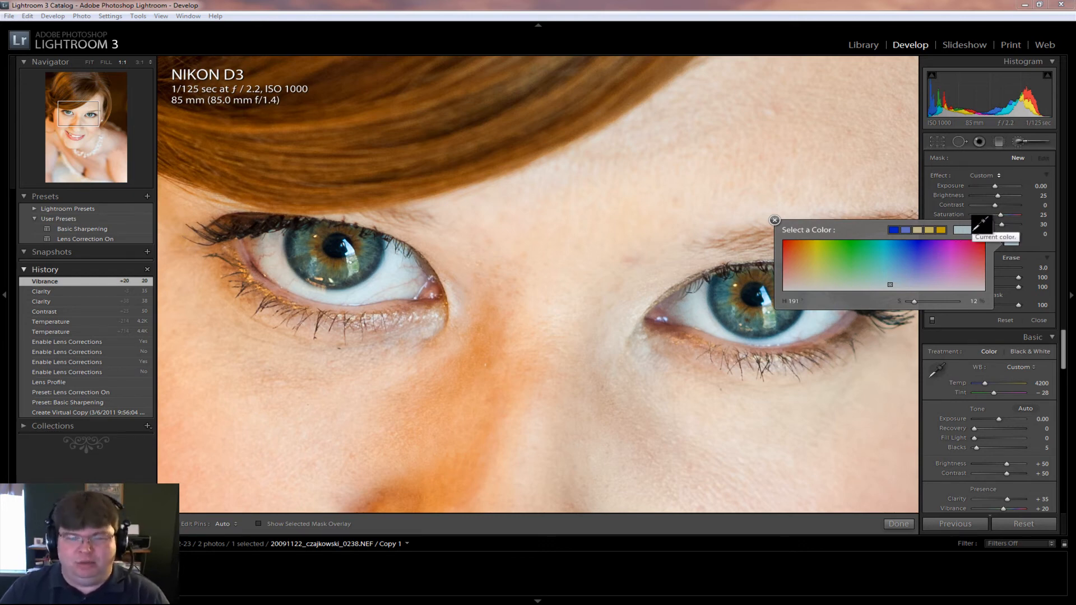
{"action": "left_click", "coordinate": [775, 221]}
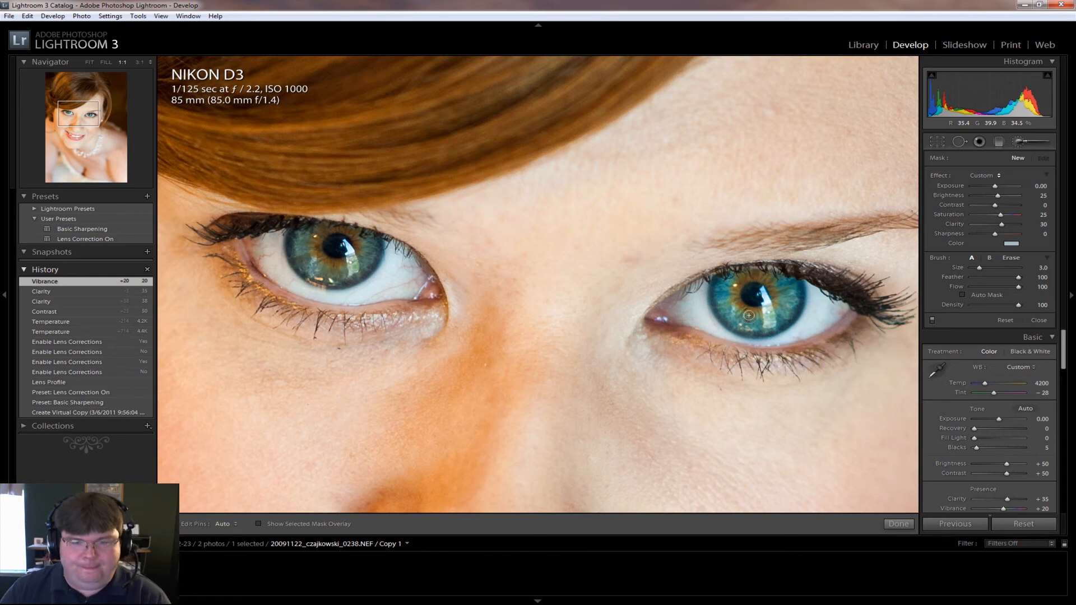
Paint the brush adjustment over the irises of both eyes, and hide the edit pins.
{"action": "mouse_move", "coordinate": [738, 279]}
{"action": "left_mouse_down"}
{"action": "mouse_move", "coordinate": [779, 305]}
{"action": "mouse_move", "coordinate": [740, 325]}
{"action": "left_mouse_up"}
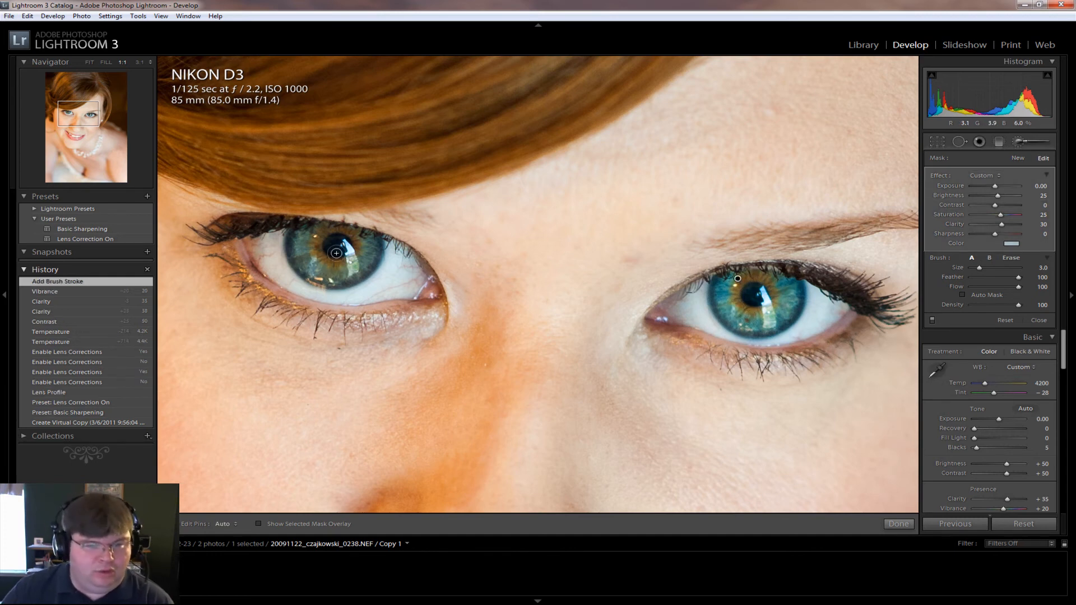
{"action": "key", "text": "h"}
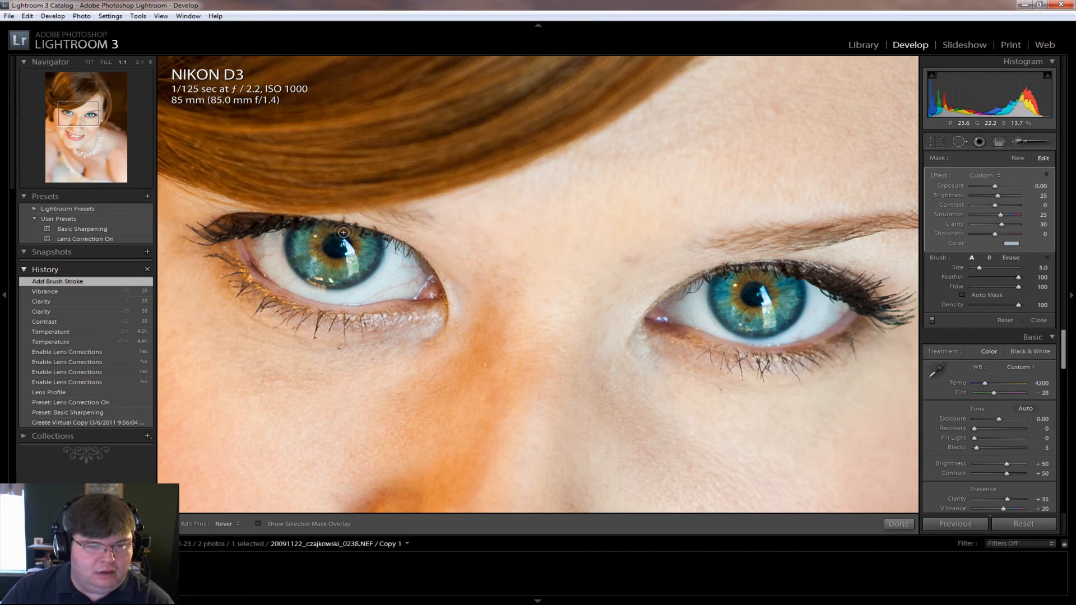
Add another brush stroke over the iris, and compare the whole portrait with the brush adjustments off and on.
{"action": "left_click_drag", "start_coordinate": [340, 266], "coordinate": [332, 267]}
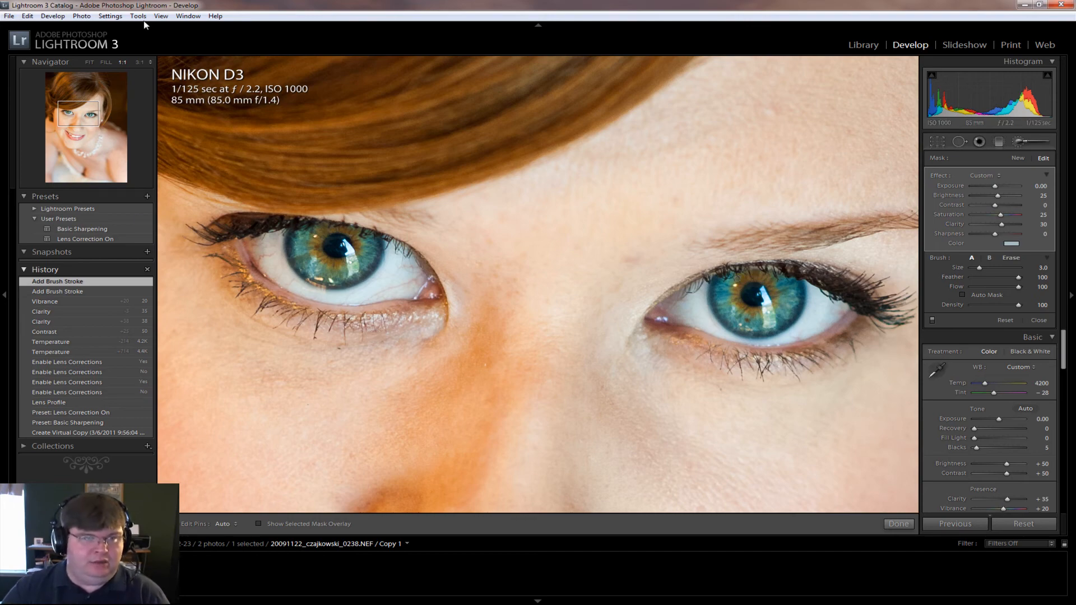
{"action": "left_click", "coordinate": [89, 63]}
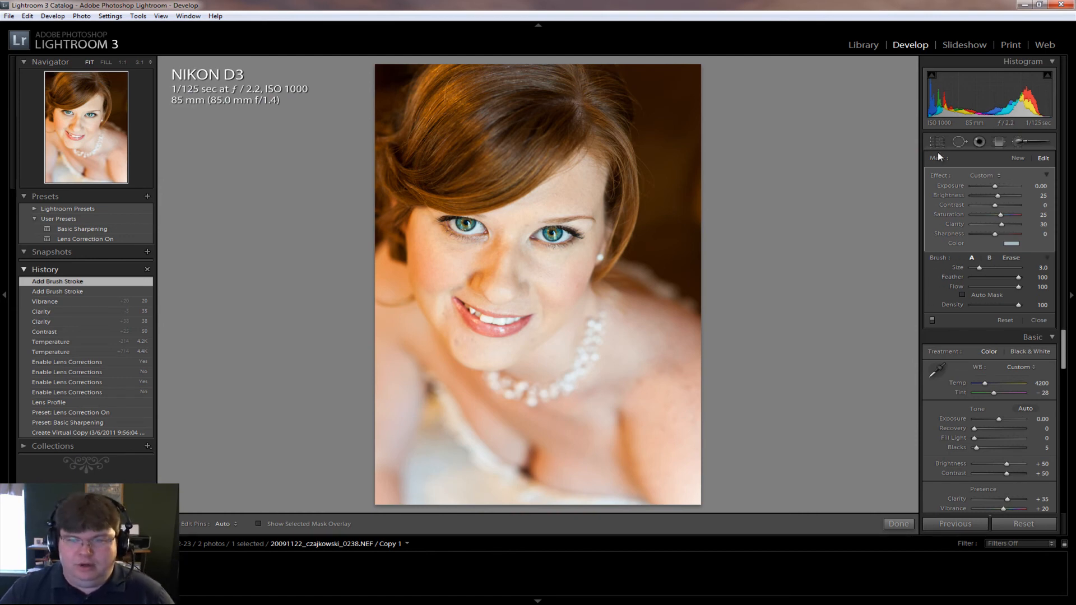
{"action": "left_click", "coordinate": [933, 319]}
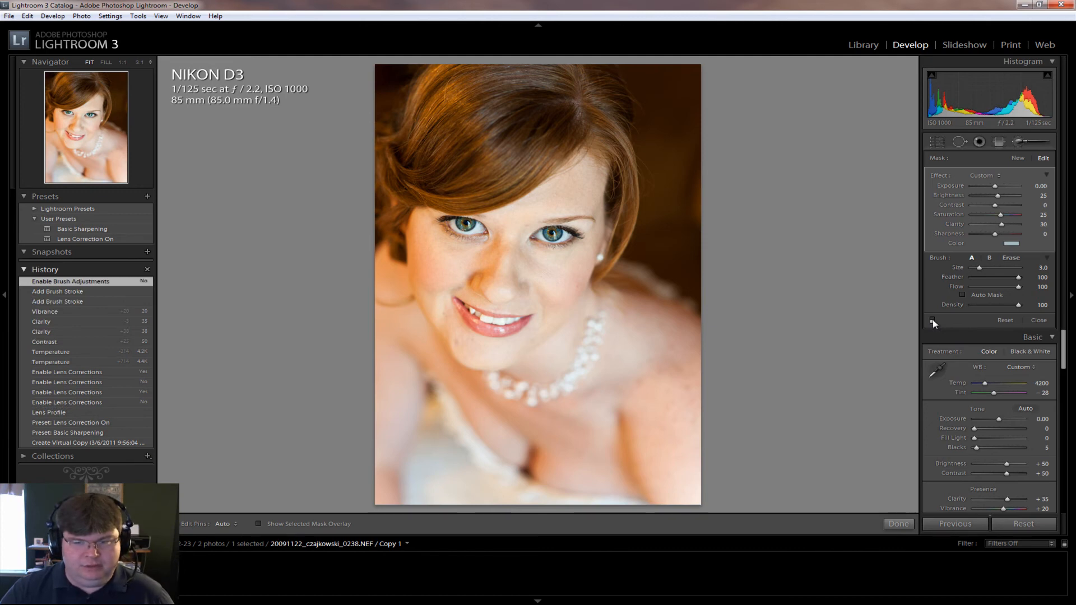
{"action": "left_click", "coordinate": [933, 319]}
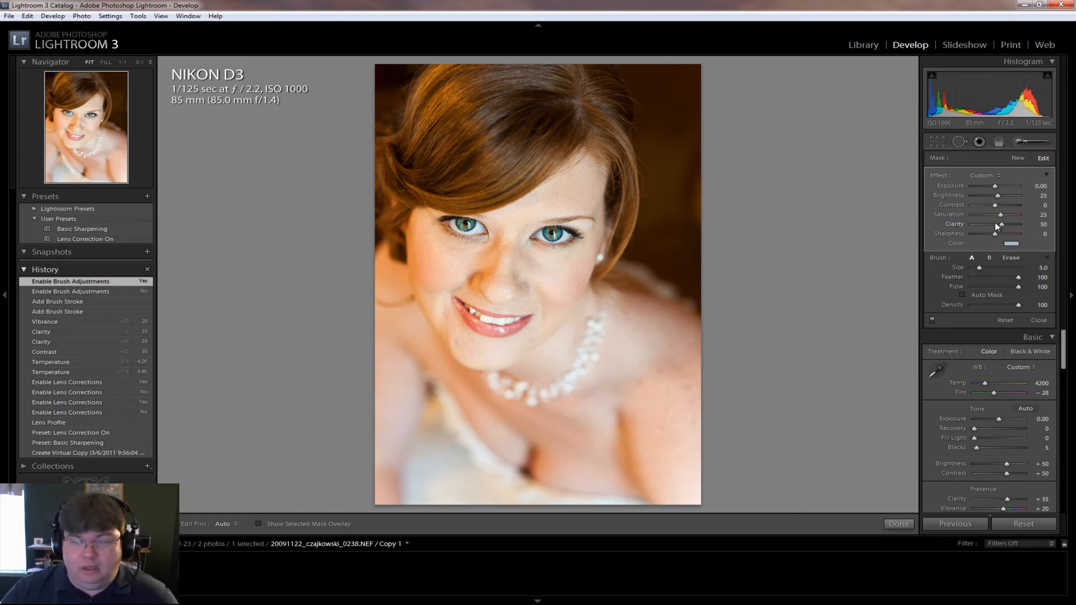
Reduce the eye brush's brightness, trying 15 and 10 before readjusting it once more, and close the Adjustment Brush.
{"action": "left_click", "coordinate": [1042, 195]}
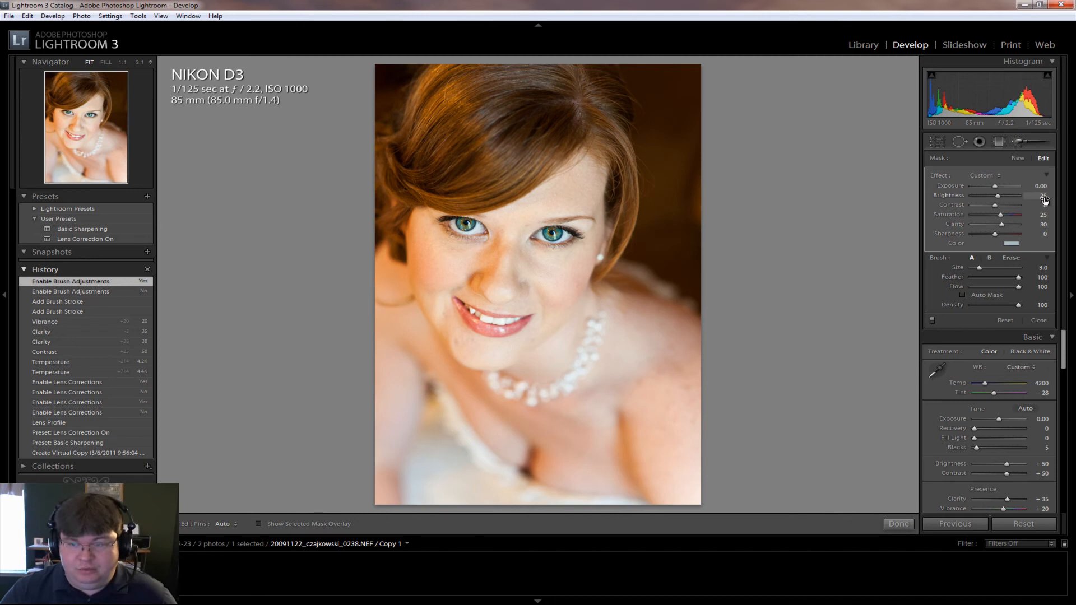
{"action": "type", "text": "15"}
{"action": "key", "text": "Return"}
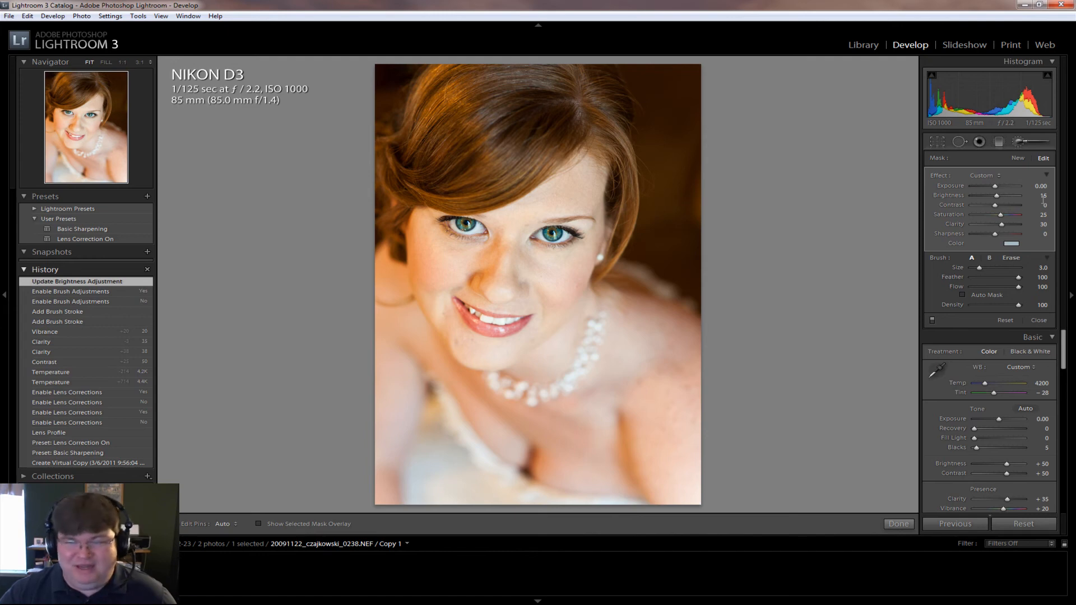
{"action": "left_click", "coordinate": [1035, 196]}
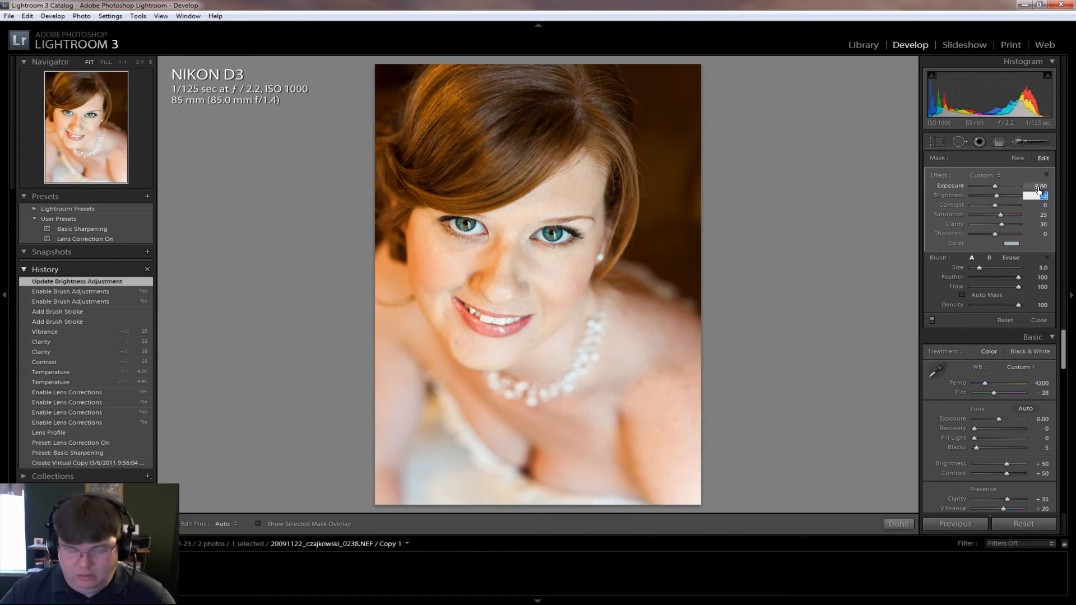
{"action": "type", "text": "10"}
{"action": "key", "text": "Return"}
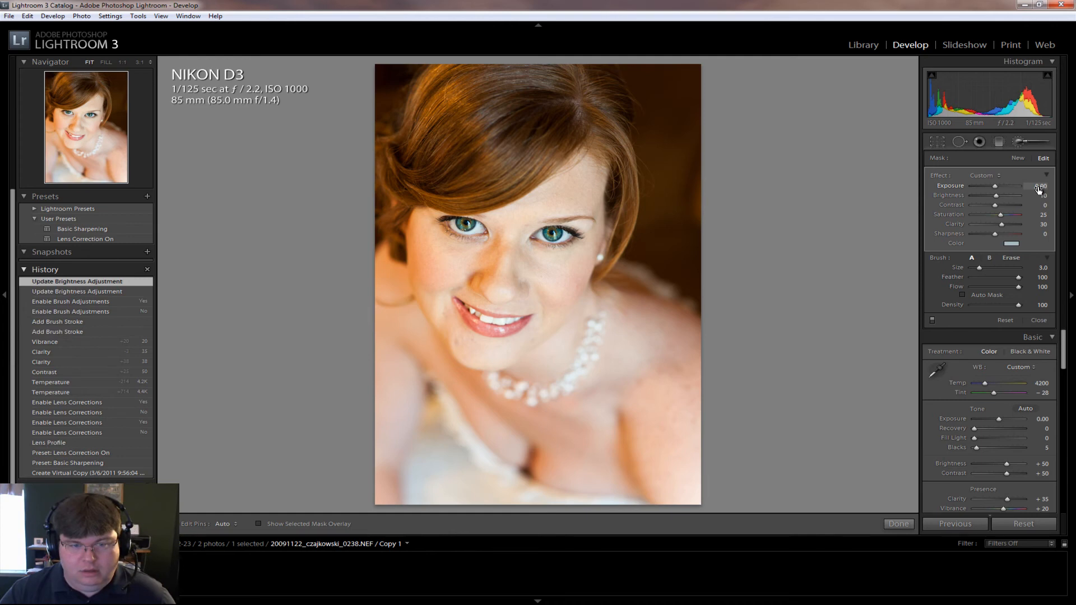
{"action": "left_click", "coordinate": [1038, 187]}
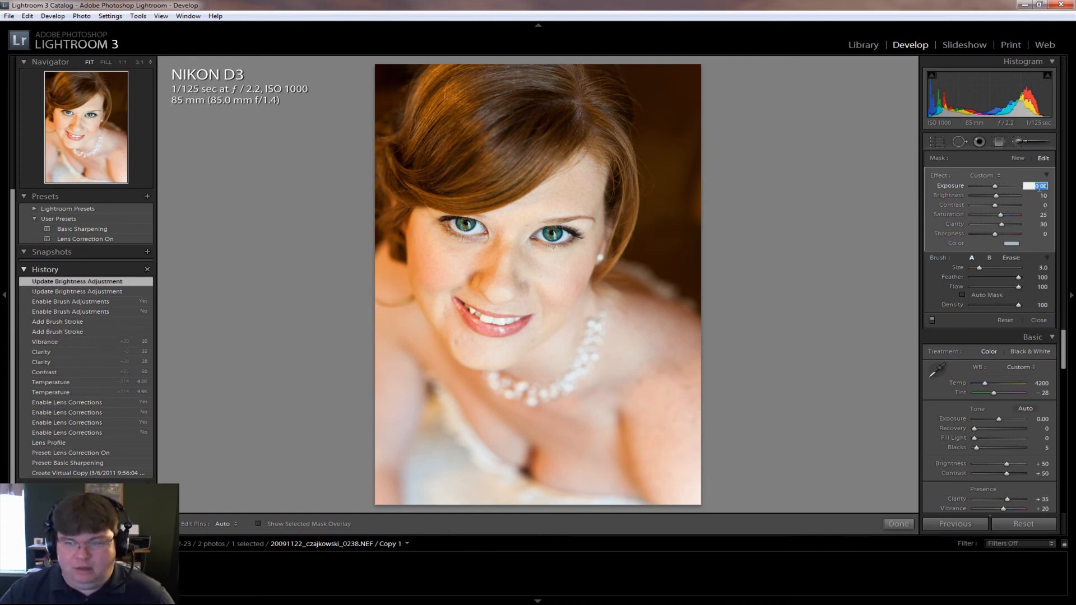
{"action": "left_click", "coordinate": [1043, 195]}
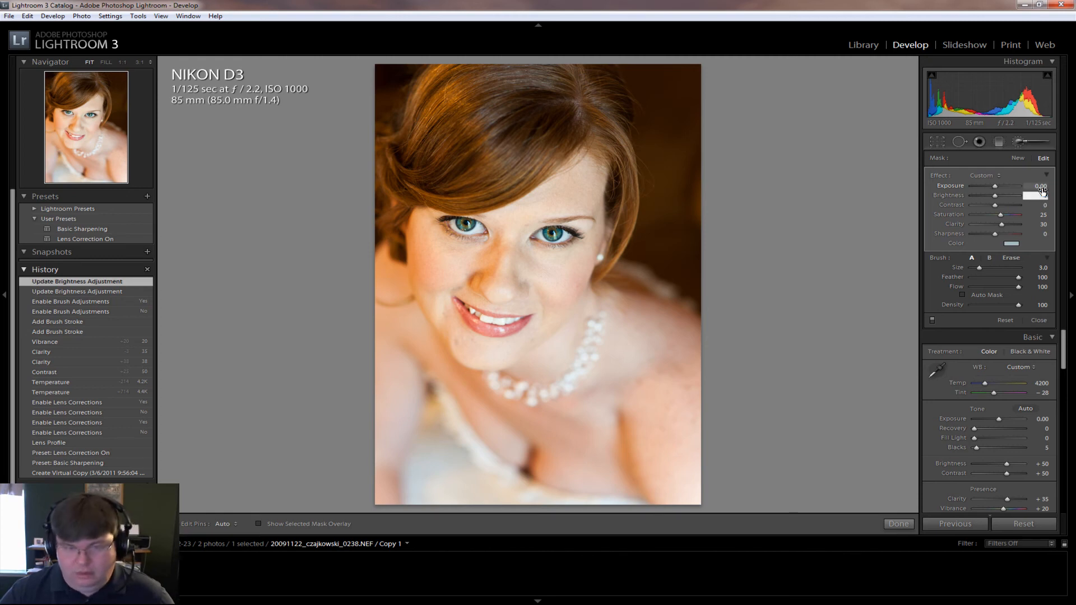
{"action": "key", "text": "Return"}
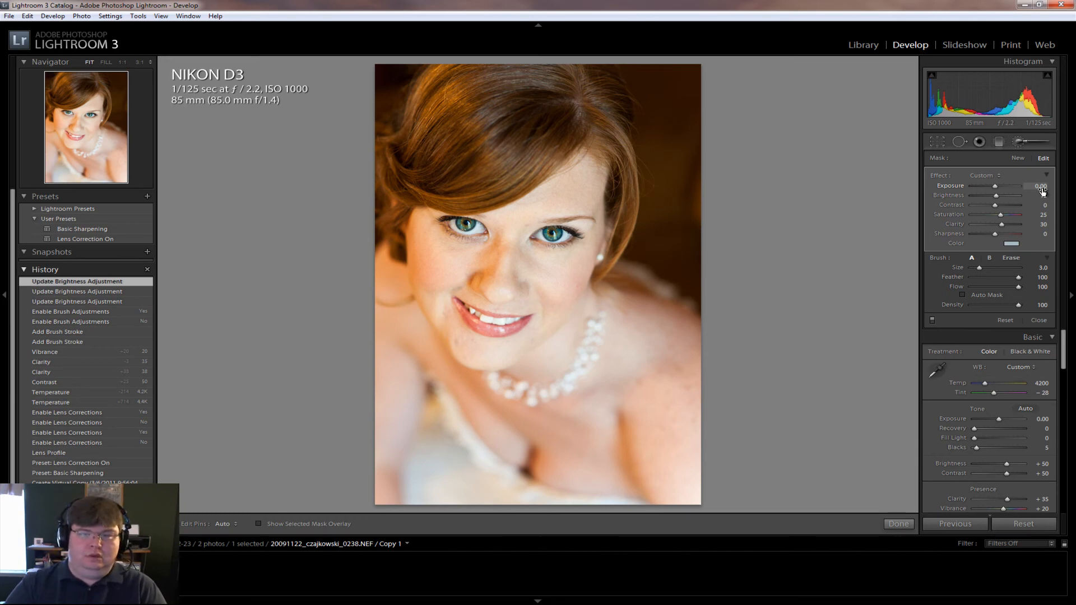
{"action": "left_click", "coordinate": [1040, 321]}
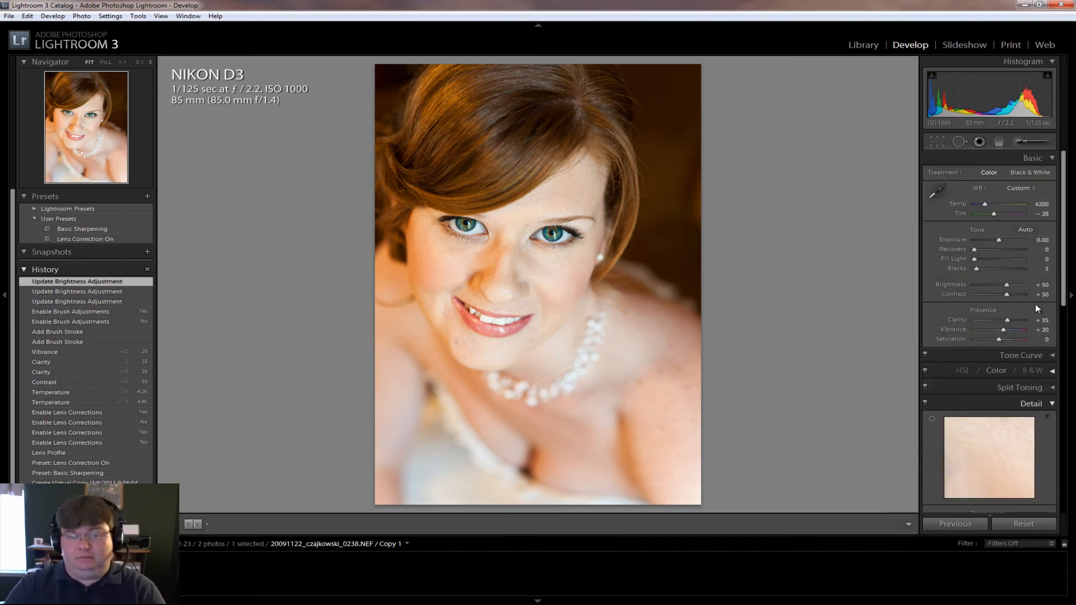
Set the portrait's white balance temperature to 3800, comparing the before and after versions side by side.
{"action": "left_click", "coordinate": [196, 524]}
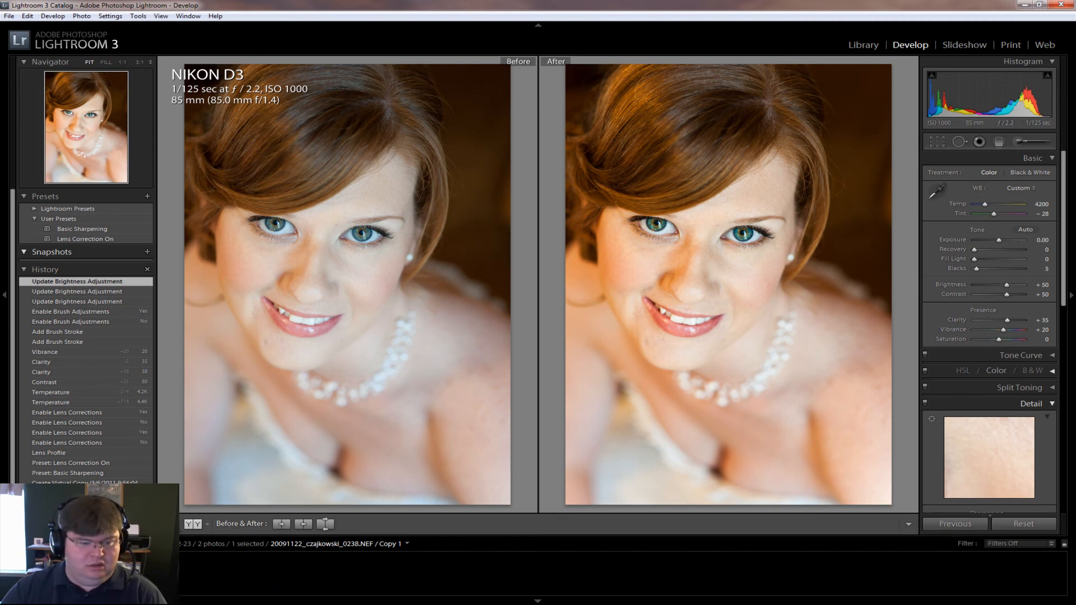
{"action": "key", "text": "y"}
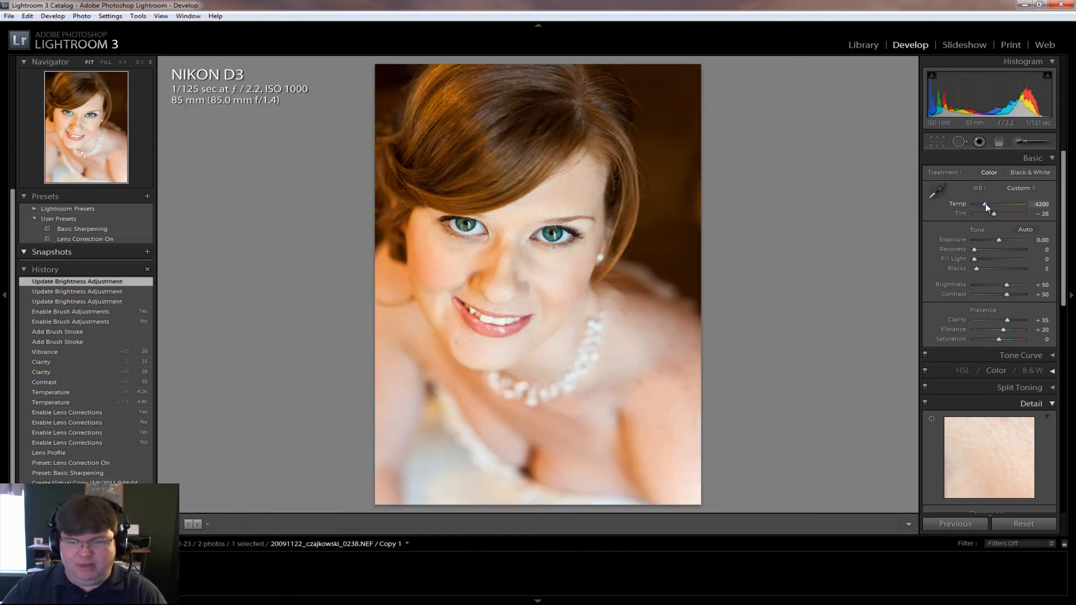
{"action": "left_click_drag", "start_coordinate": [984, 203], "coordinate": [983, 204]}
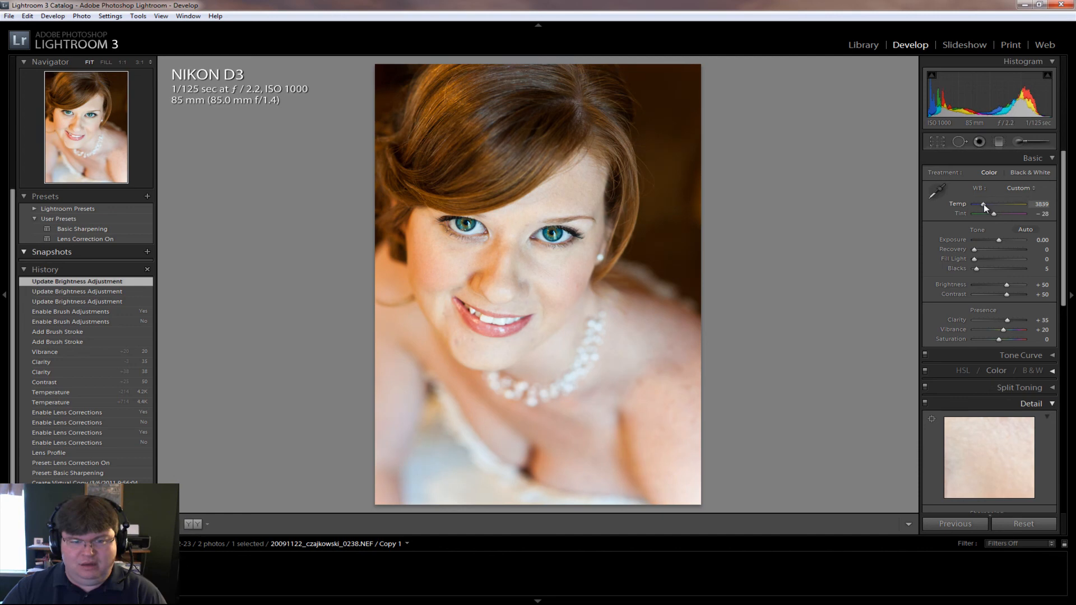
{"action": "left_click", "coordinate": [1041, 205]}
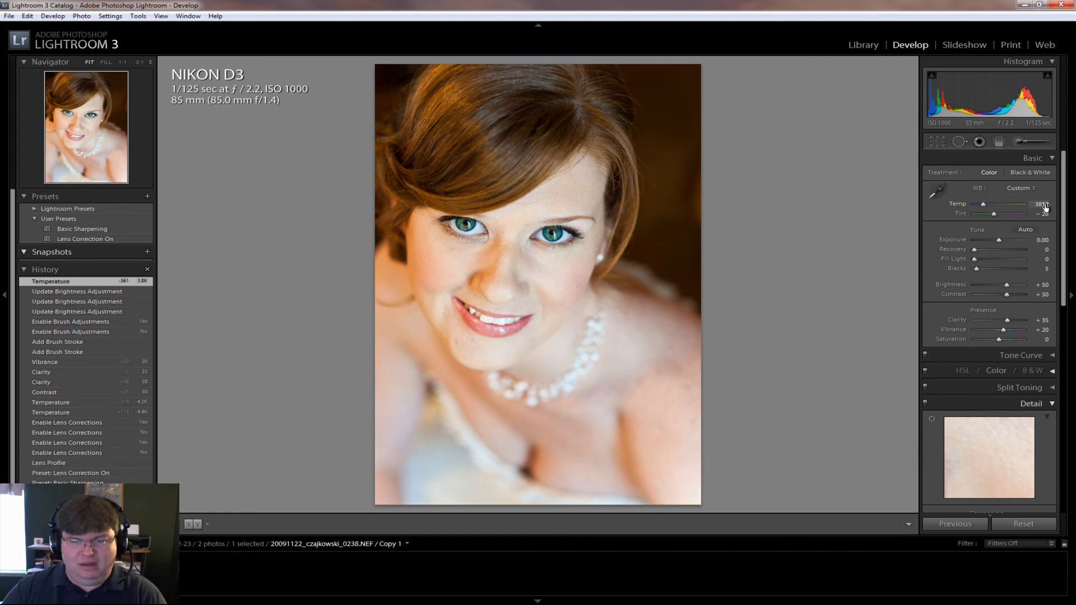
{"action": "key", "text": "Return"}
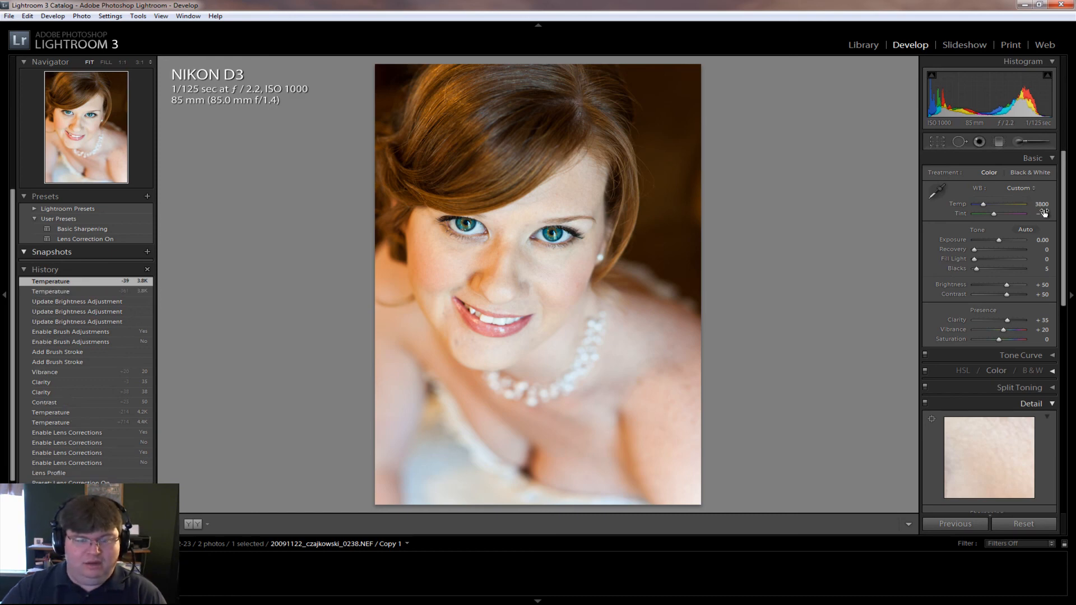
{"action": "left_click", "coordinate": [191, 525]}
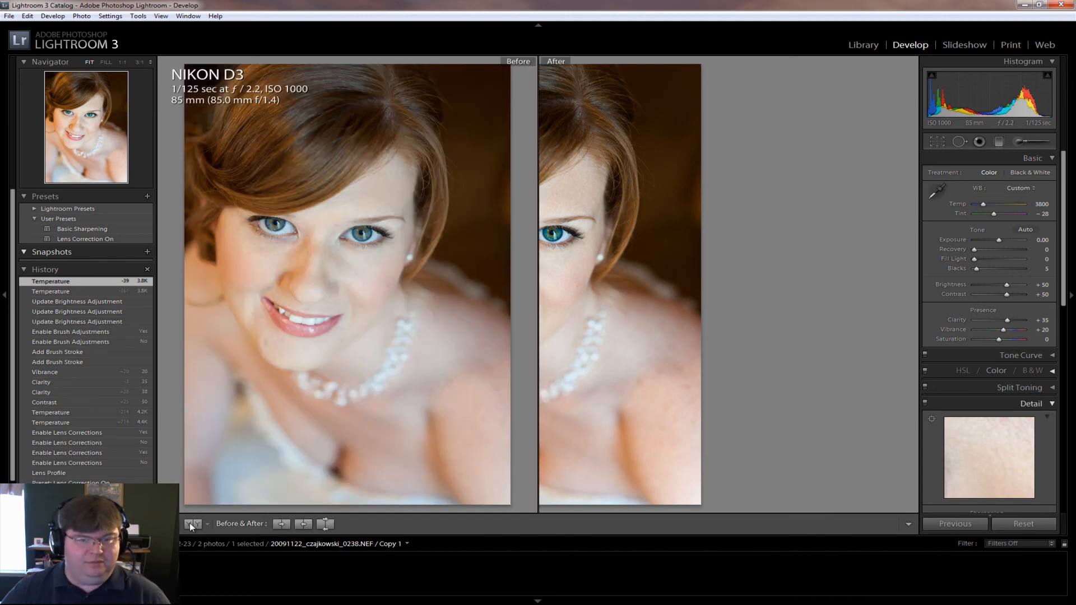